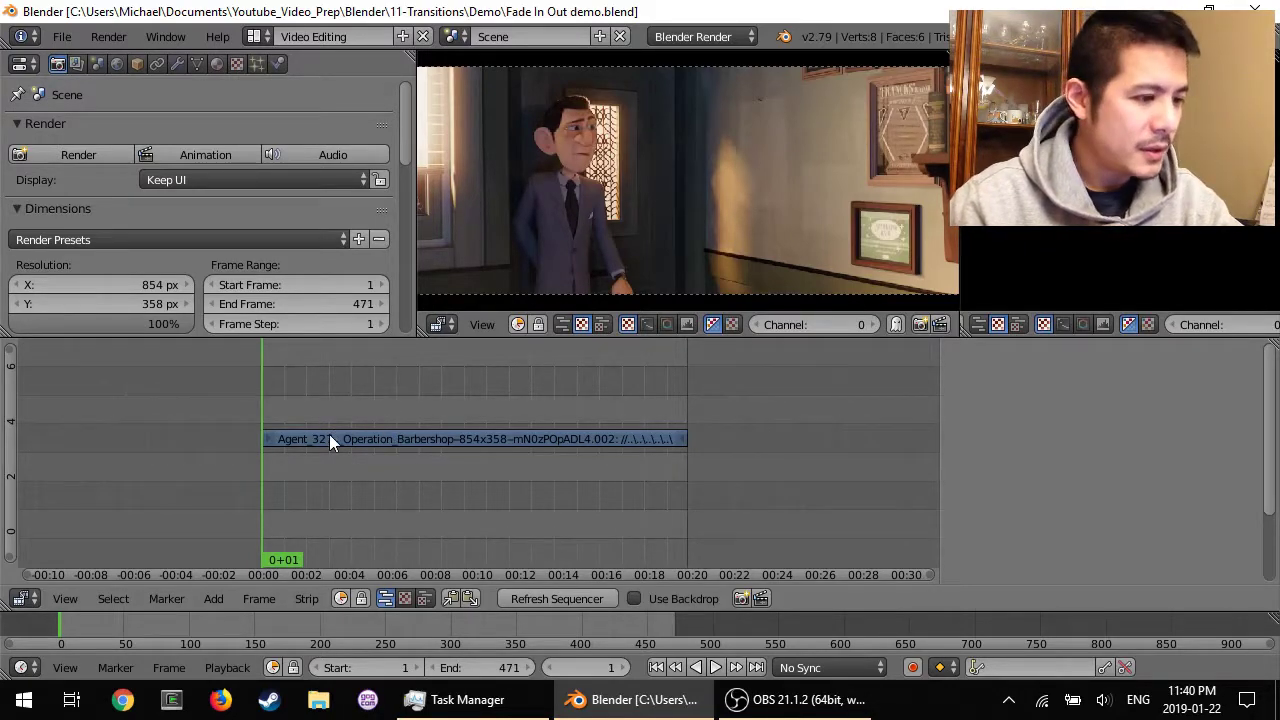
Preview the opening of the movie strip, scrub through it and return to the first frame
key("alt+a")
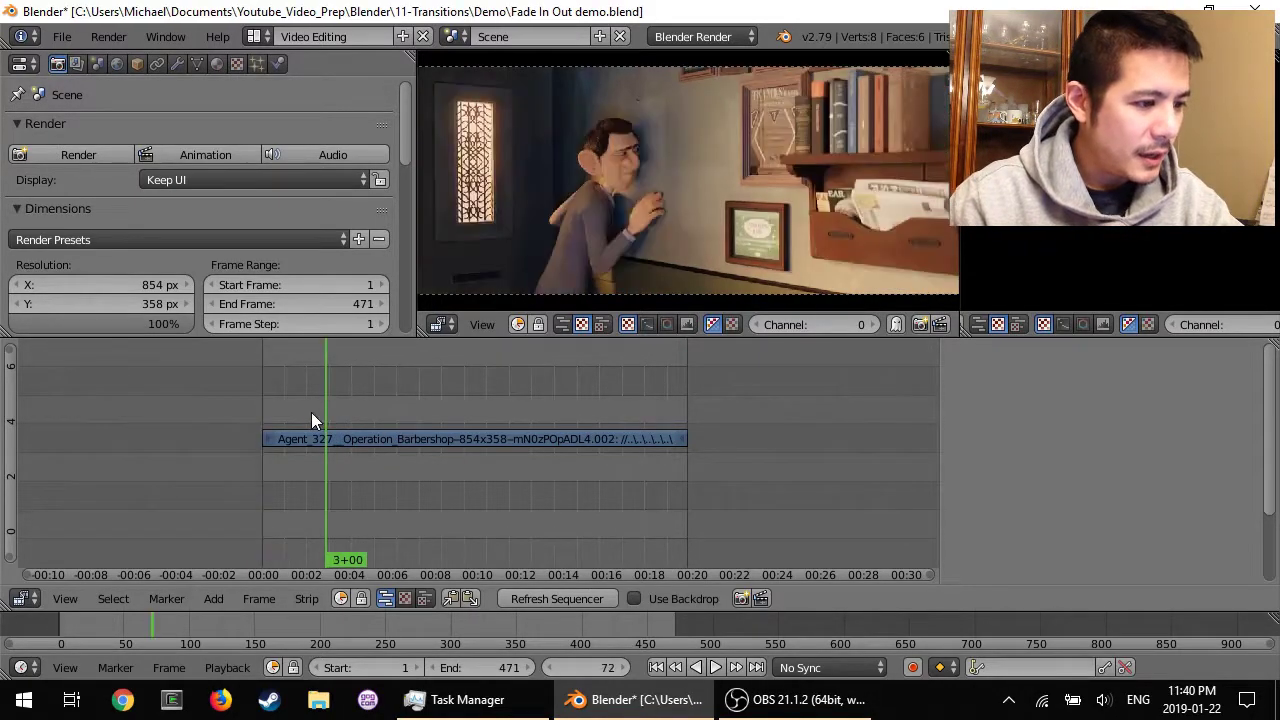
left_click_drag(286, 416, 328, 407)
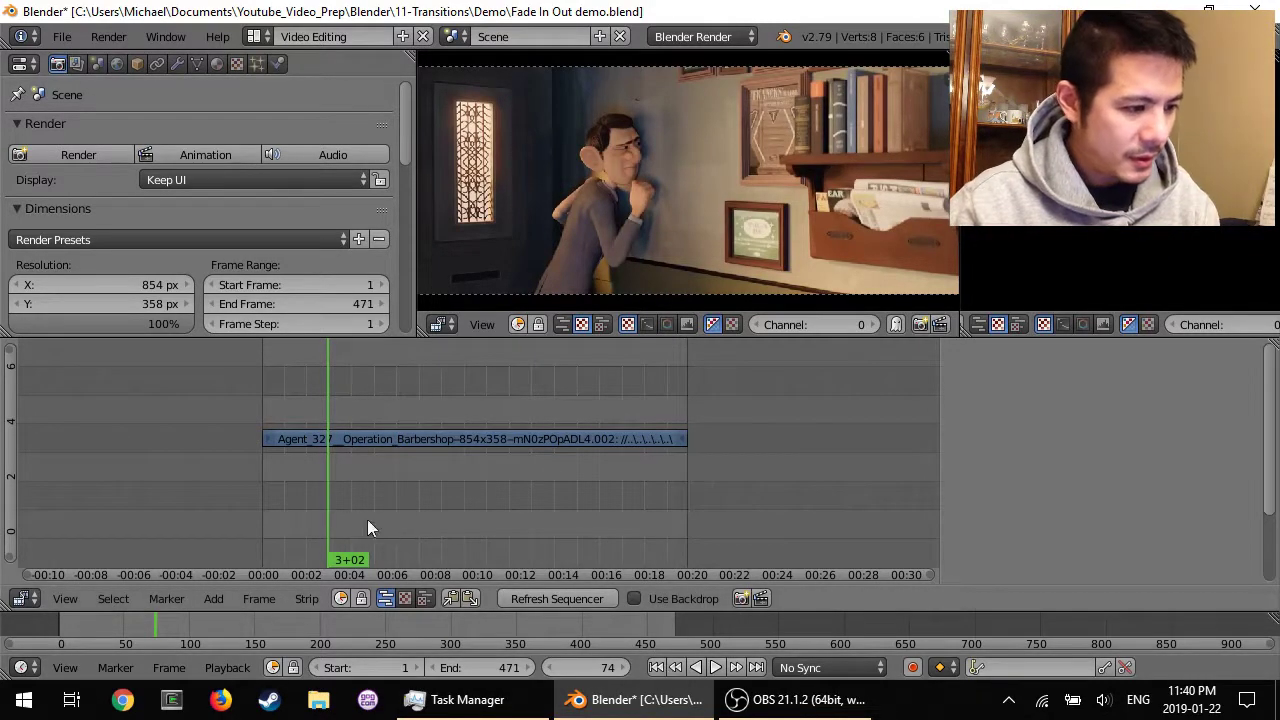
left_click(656, 667)
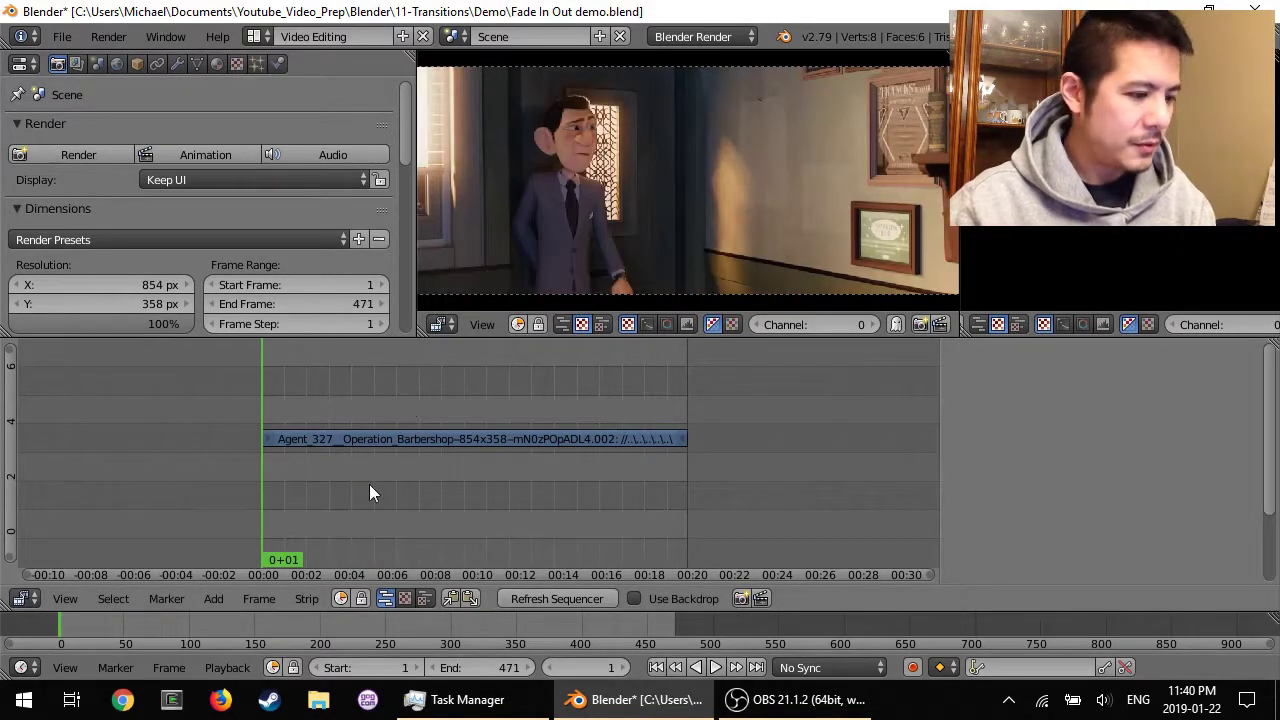
Add a Color effect strip starting at frame 1
left_click(203, 601)
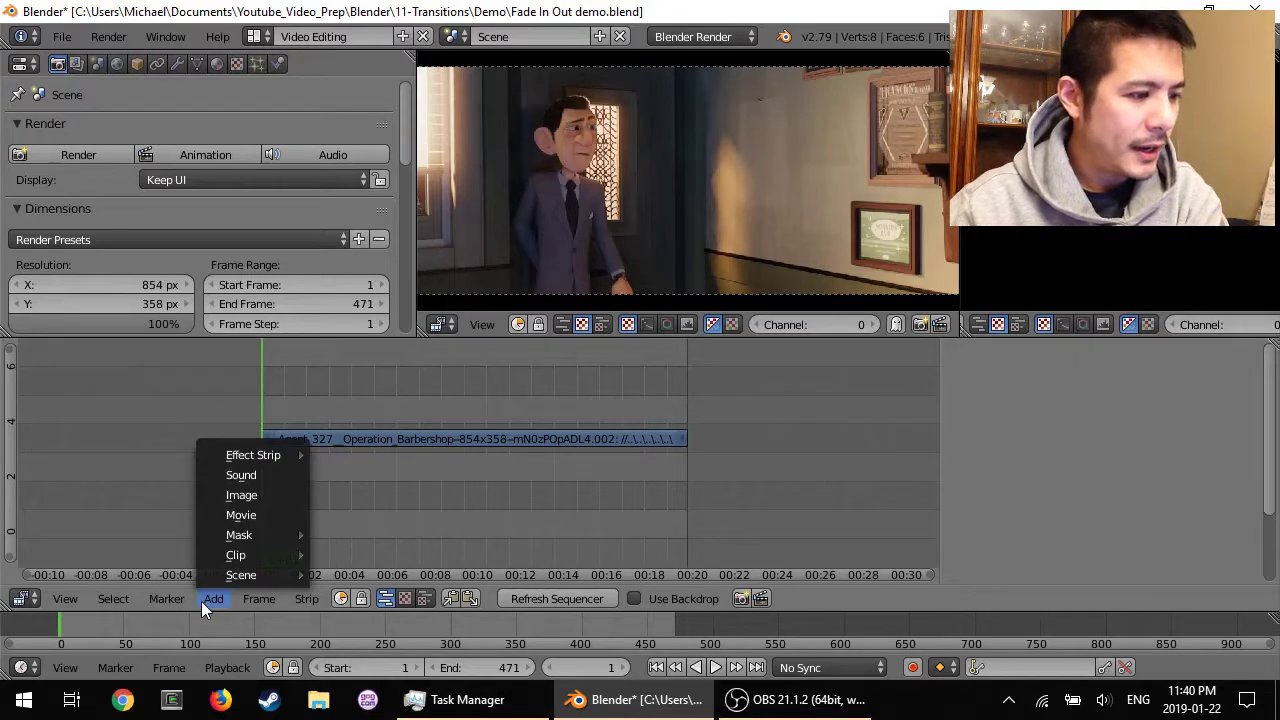
mouse_move(265, 455)
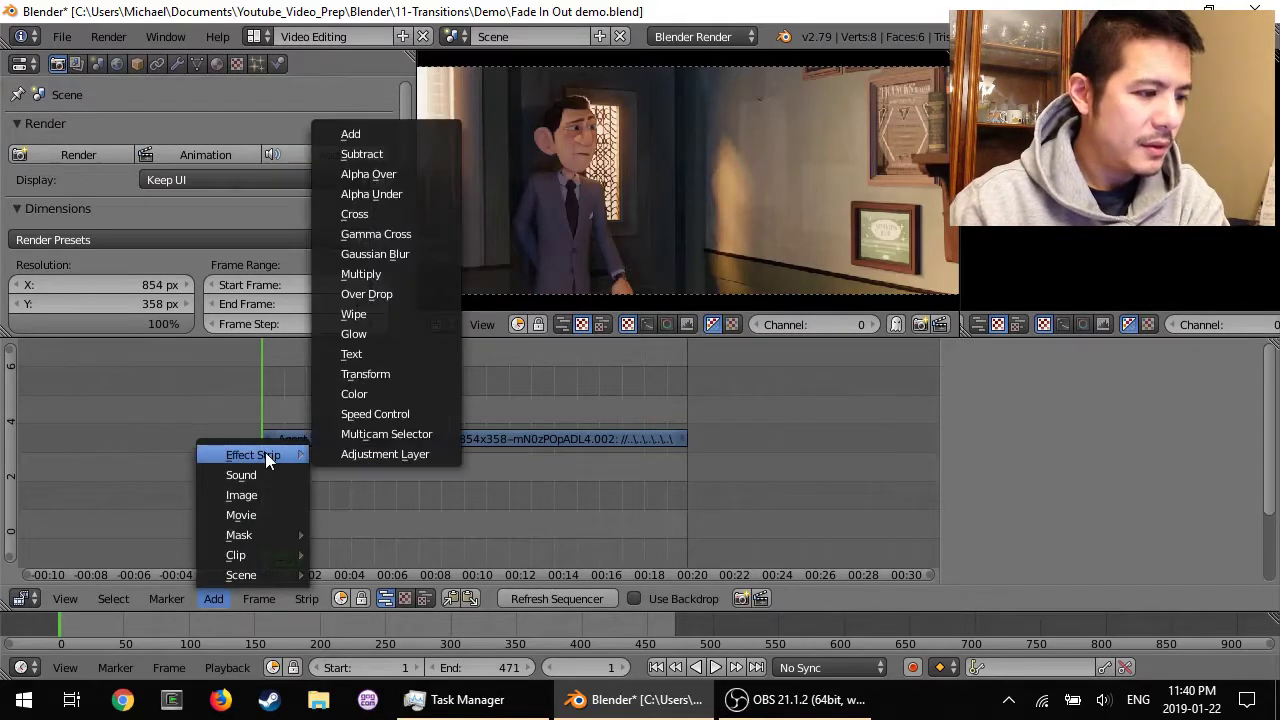
left_click(380, 394)
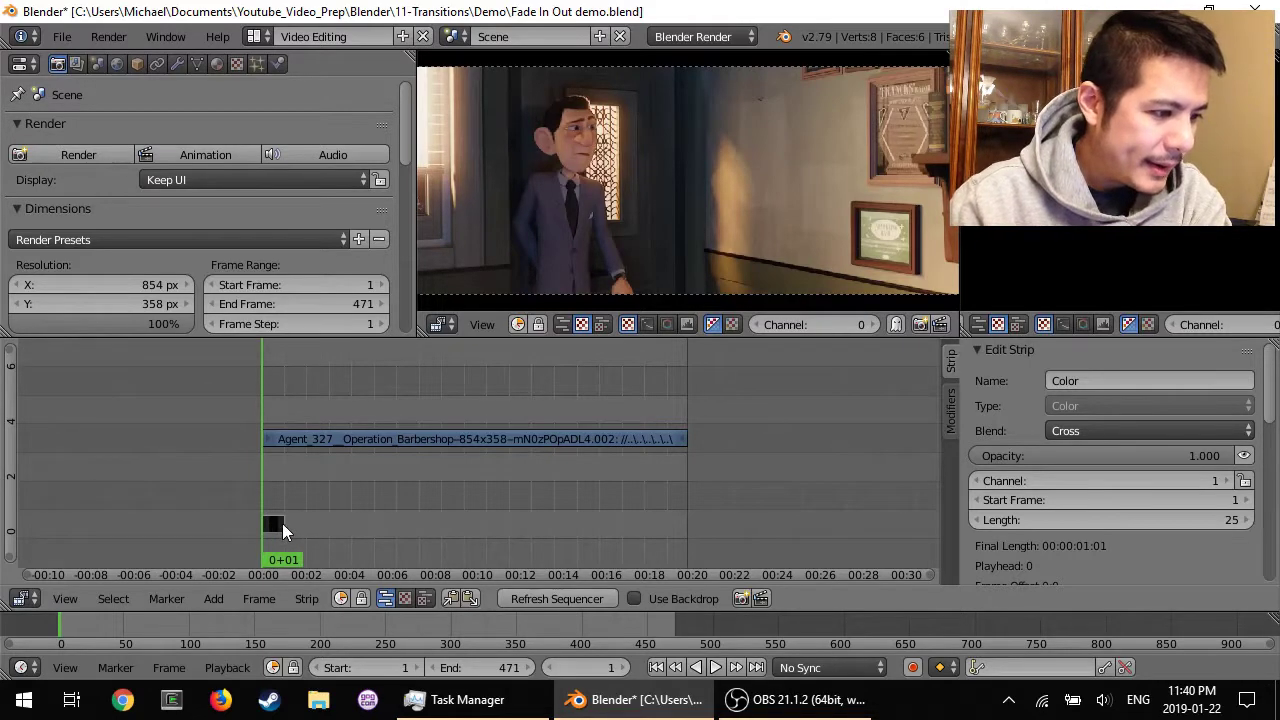
Extend the end of the Color strip so that it is 42 frames long
scroll(277, 519, "up", 4)
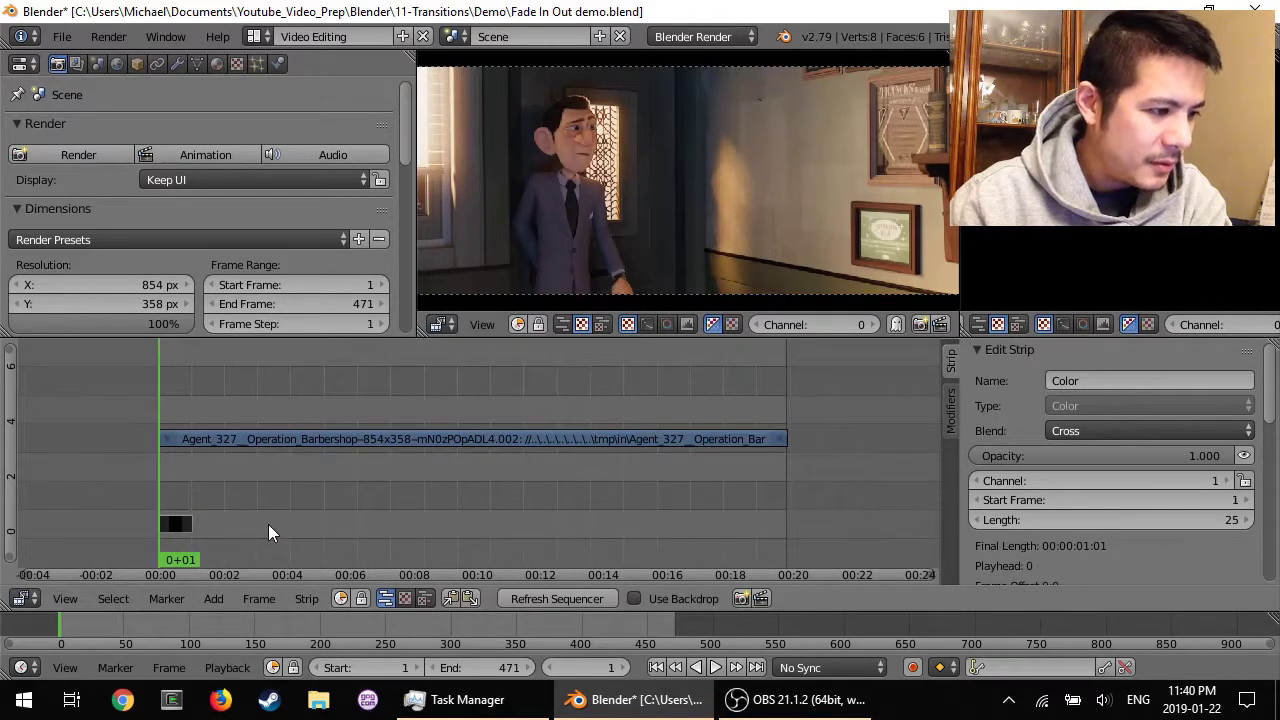
scroll(250, 516, "up", 3)
middle_click_drag(156, 485, 505, 502)
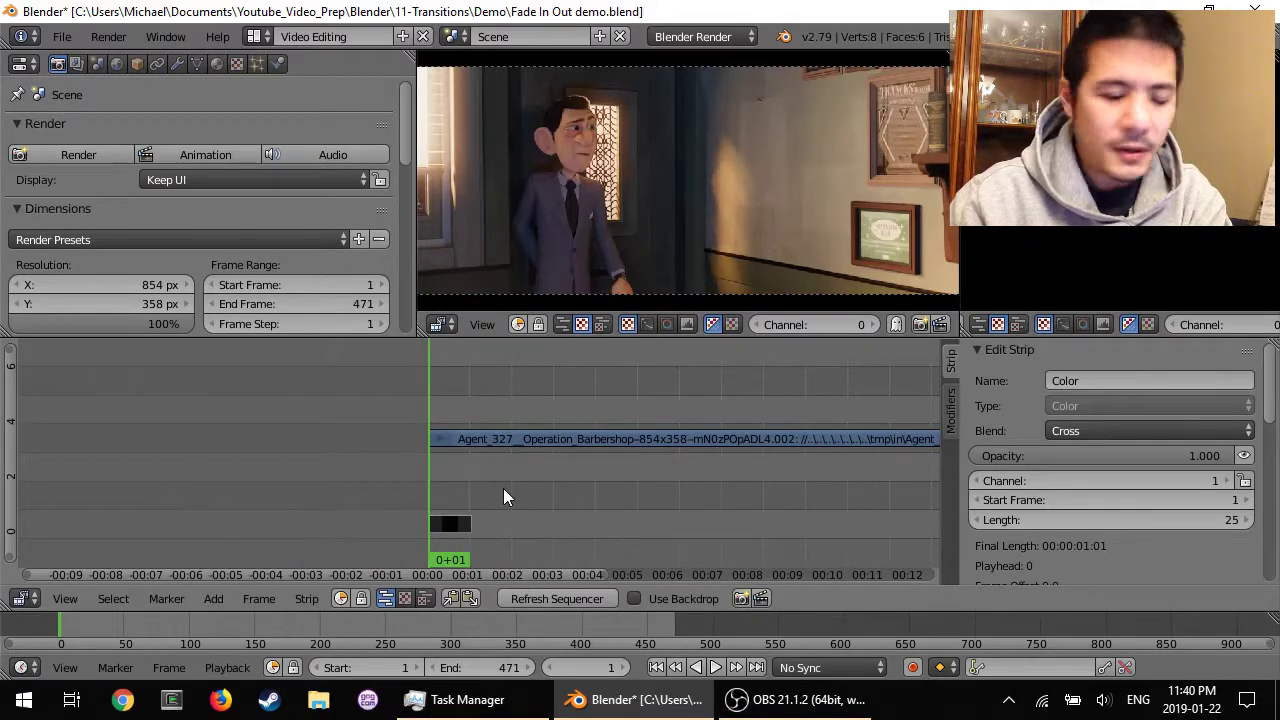
scroll(490, 500, "up", 2)
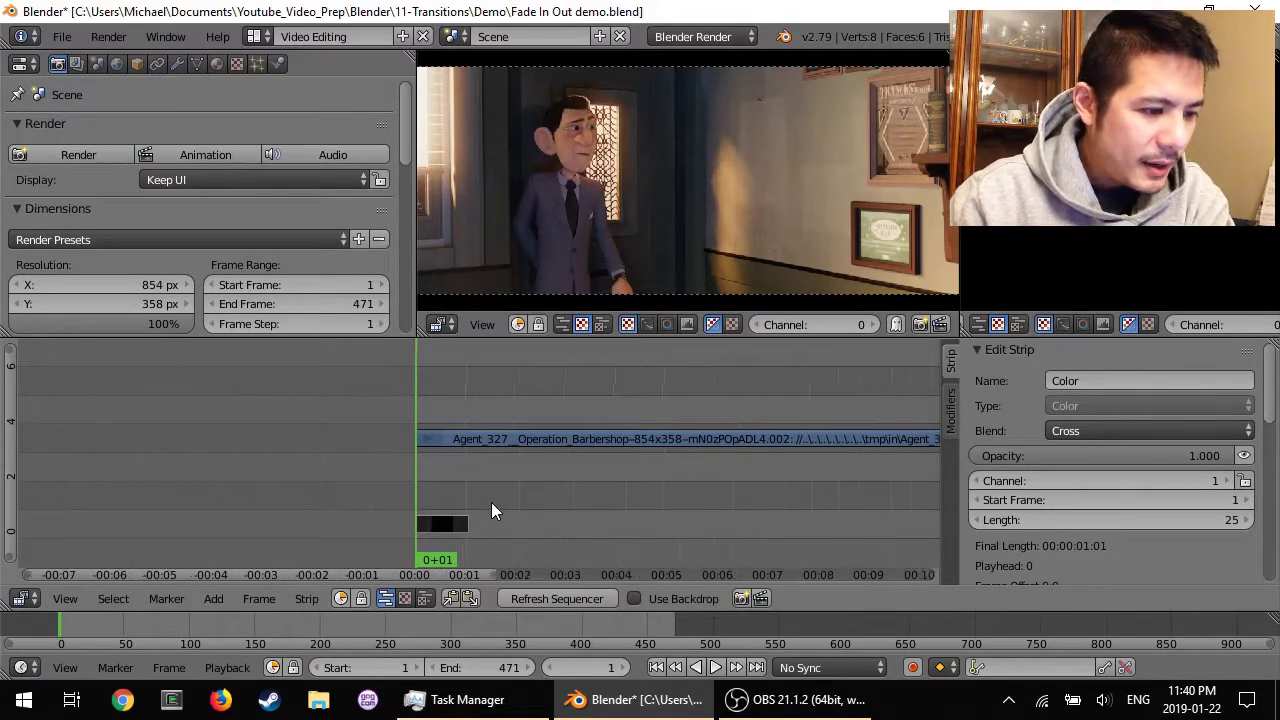
scroll(460, 522, "up", 1)
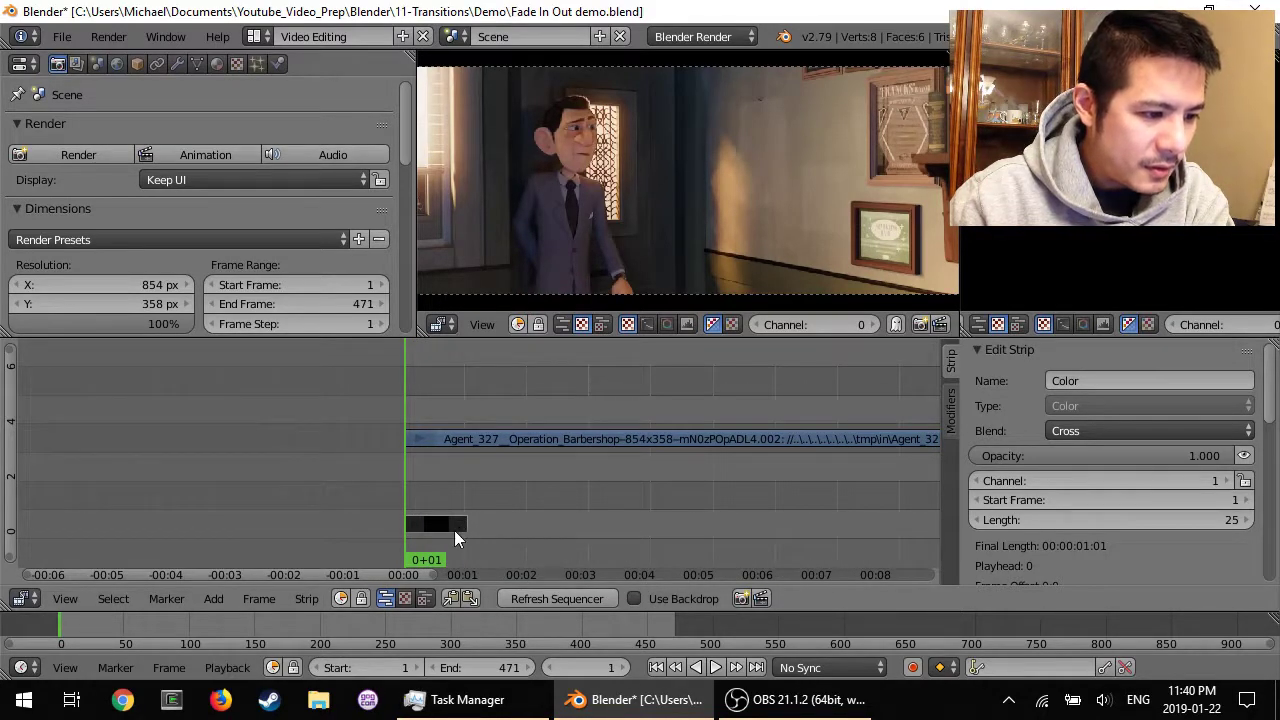
right_click_drag(459, 524, 502, 521)
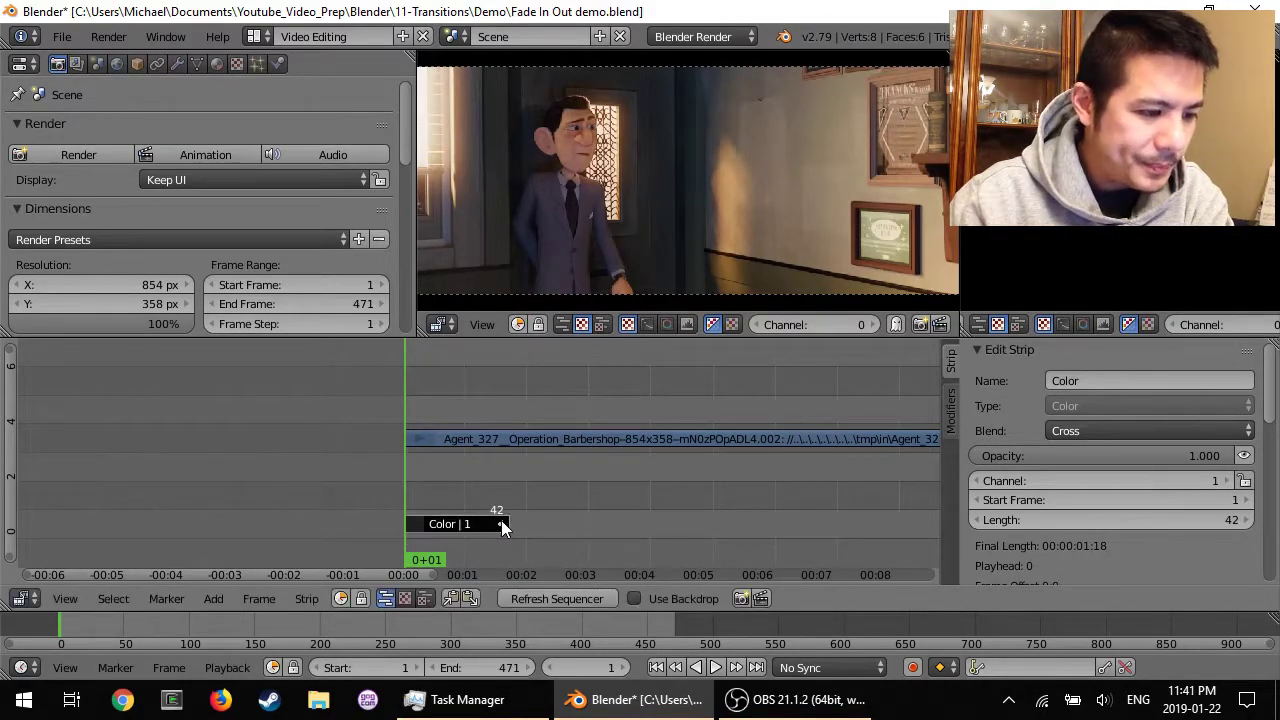
Move the movie strip down to channel 2 and slide it 19 frames forward, overlapping the Color strip
right_click(540, 442)
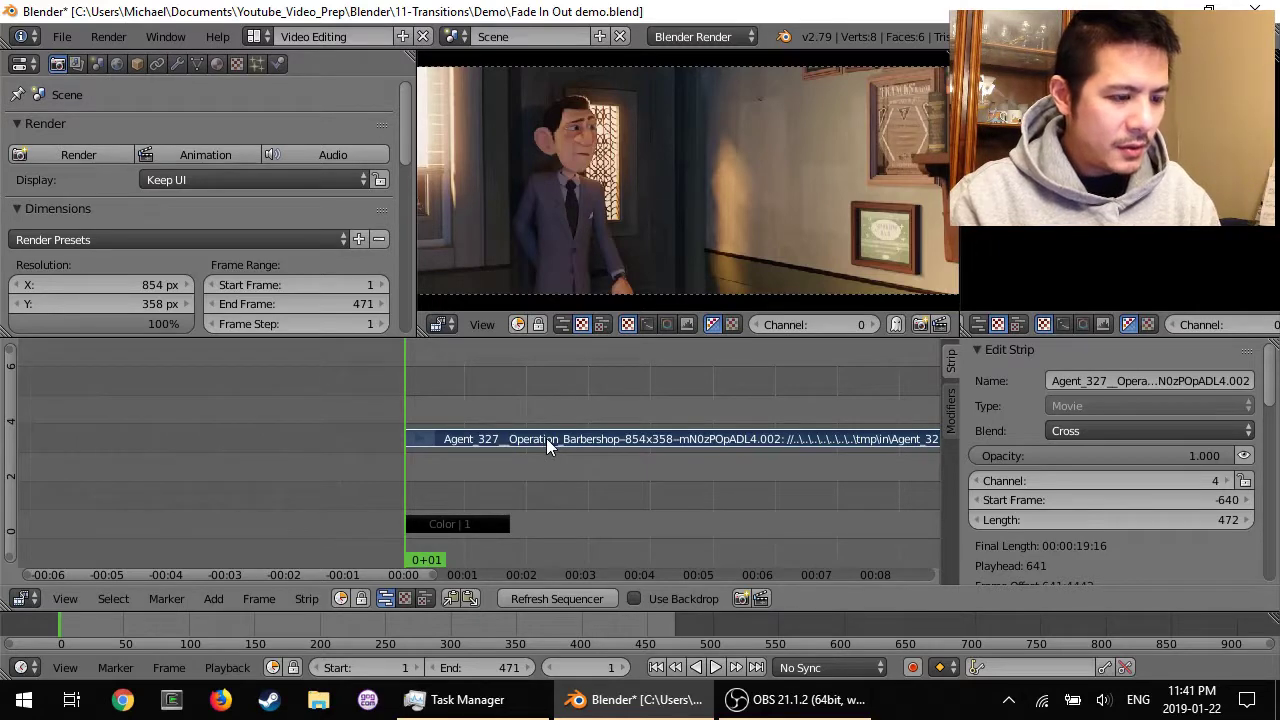
key("g")
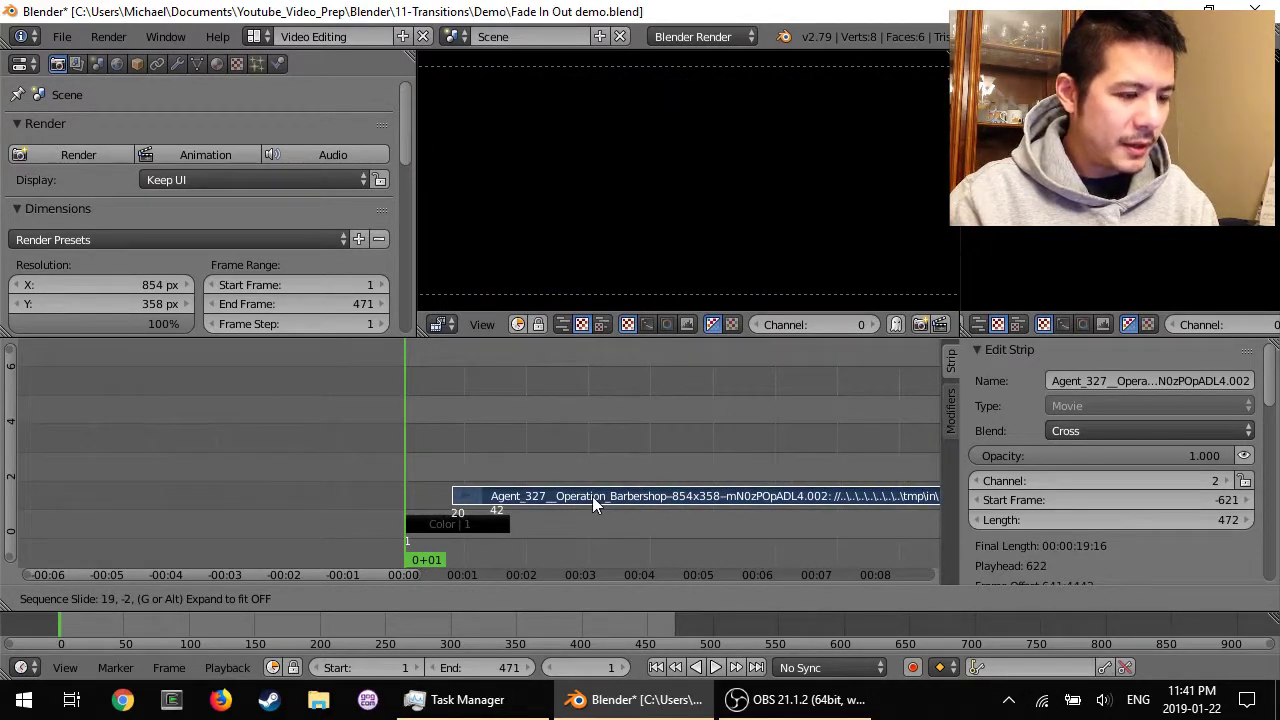
left_click(592, 496)
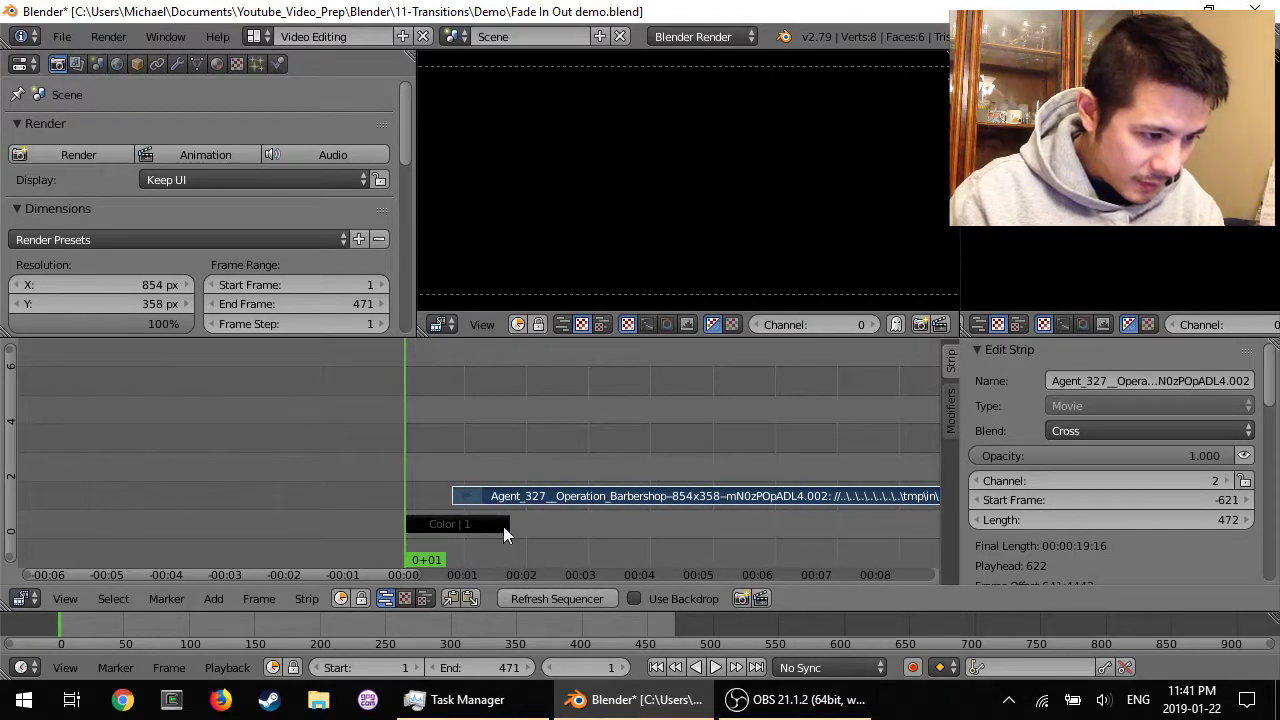
Lengthen the Color strip to 50 frames and slide the movie strip forward so it begins at frame 24
right_click(503, 524)
key("g")
left_click(521, 518)
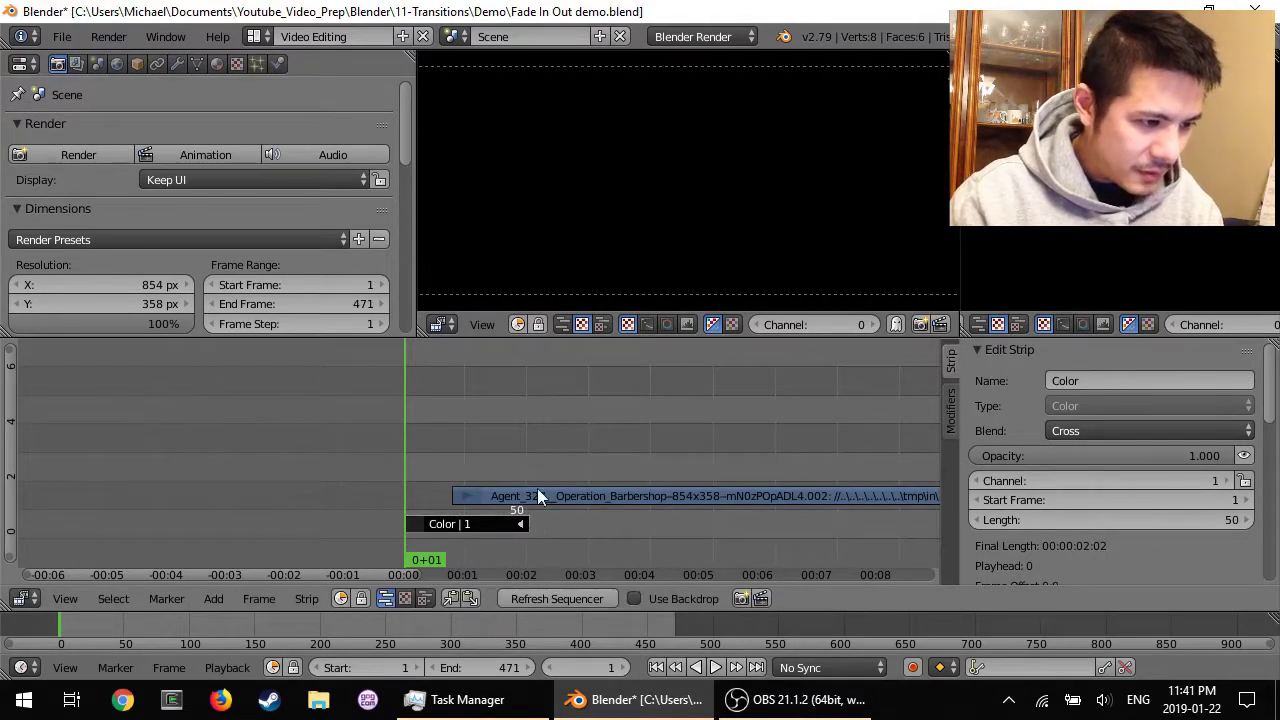
right_click(540, 496)
key("g")
left_click(555, 497)
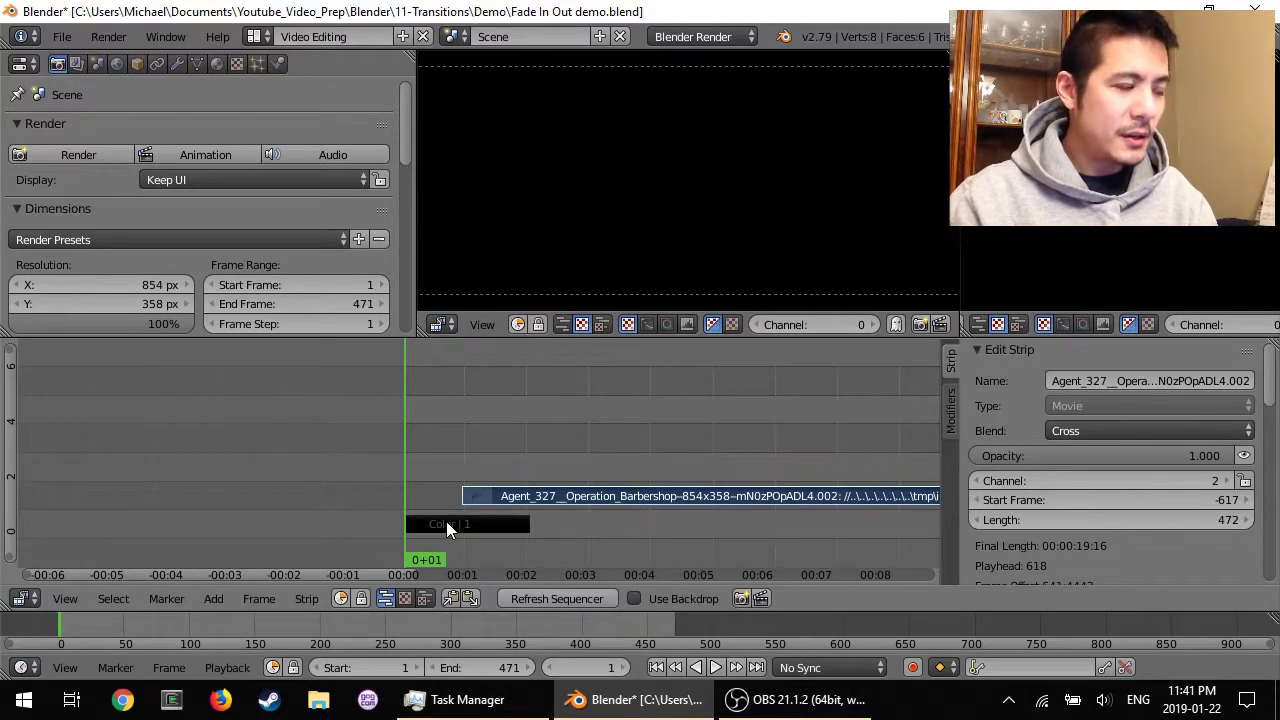
Add a Gamma Cross effect from the Color strip to the movie strip
right_click(446, 524)
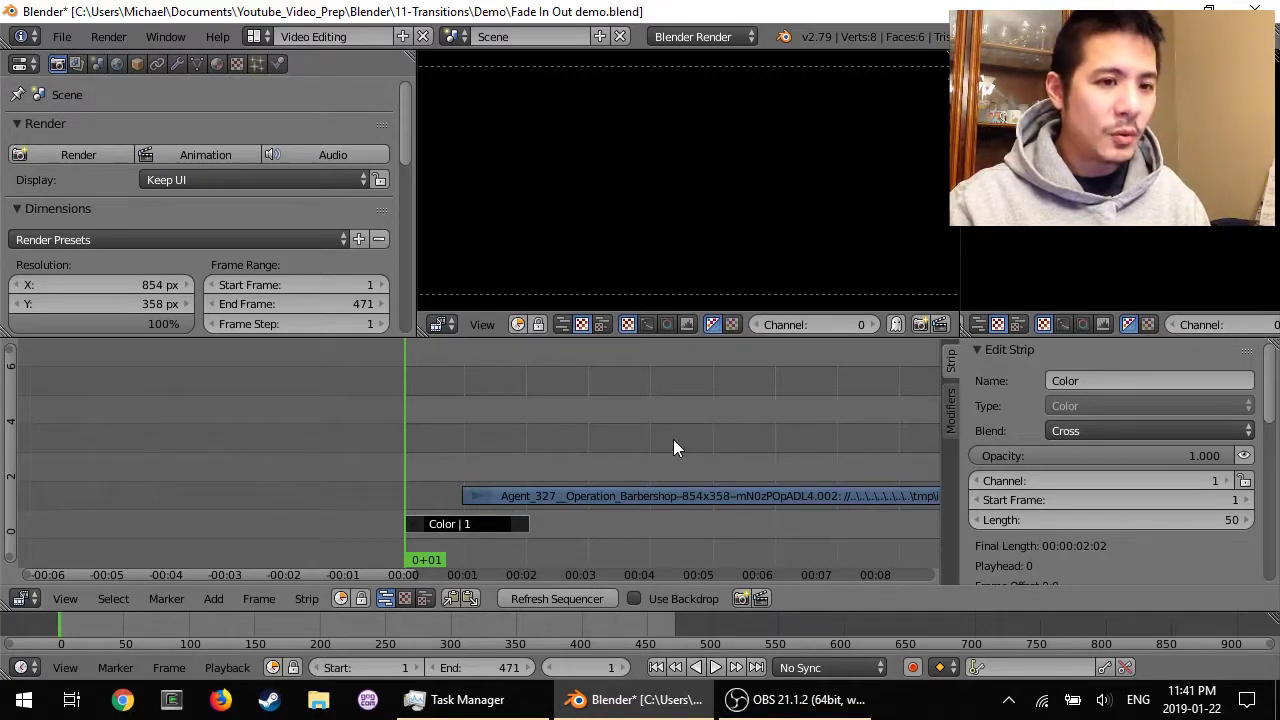
right_click(641, 499)
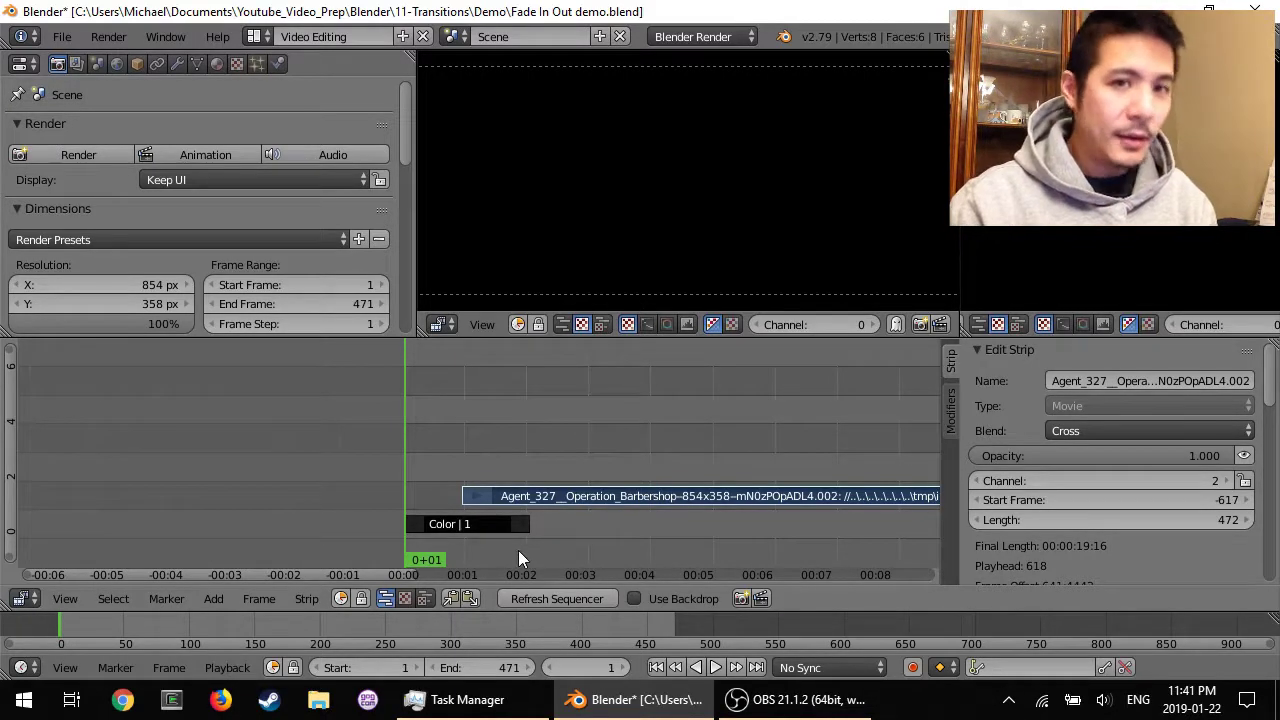
left_click(214, 598)
mouse_move(249, 457)
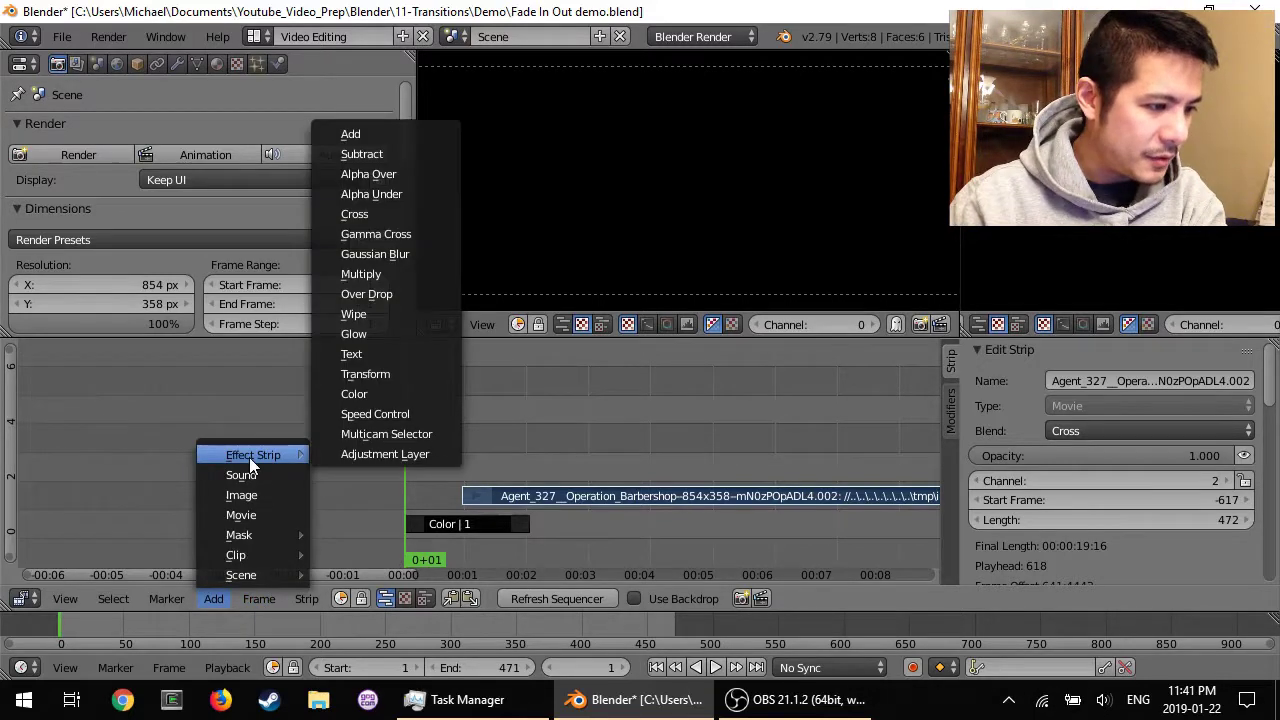
left_click(411, 238)
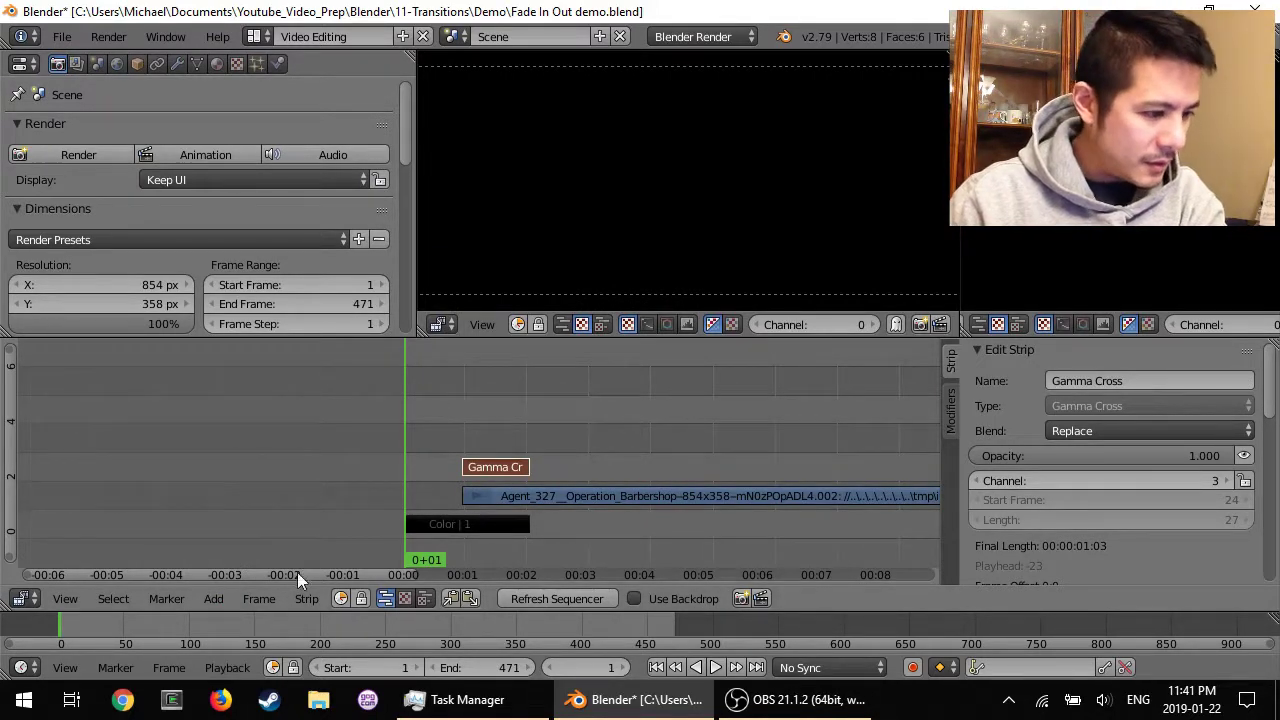
Set a preview range covering frames 1 to 70 around the transition and play it
left_click(265, 597)
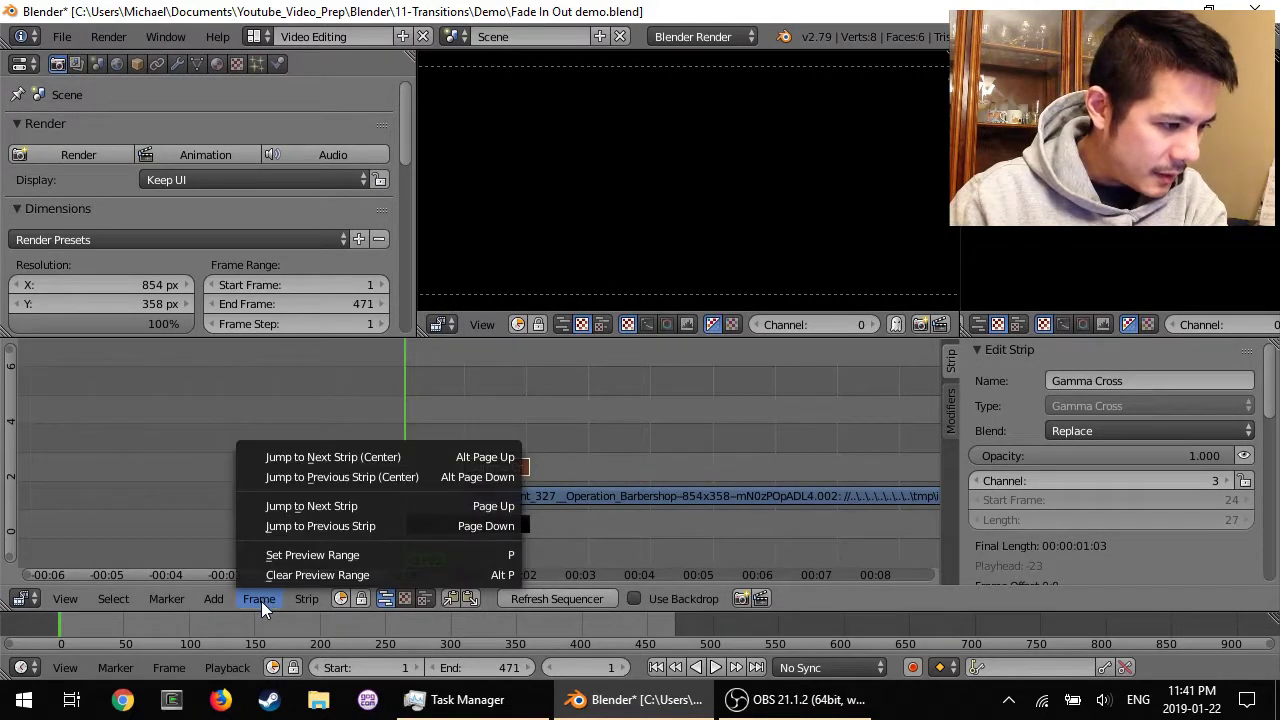
left_click(288, 555)
left_click_drag(576, 406, 405, 553)
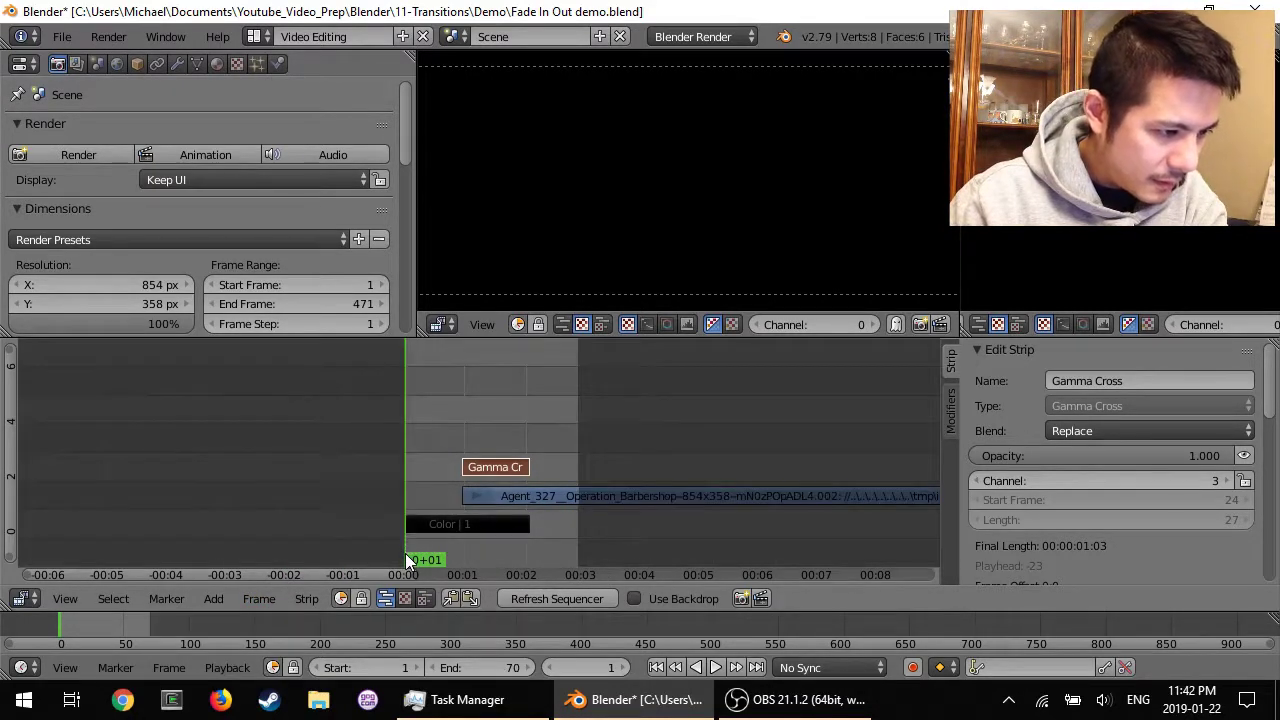
left_click(716, 667)
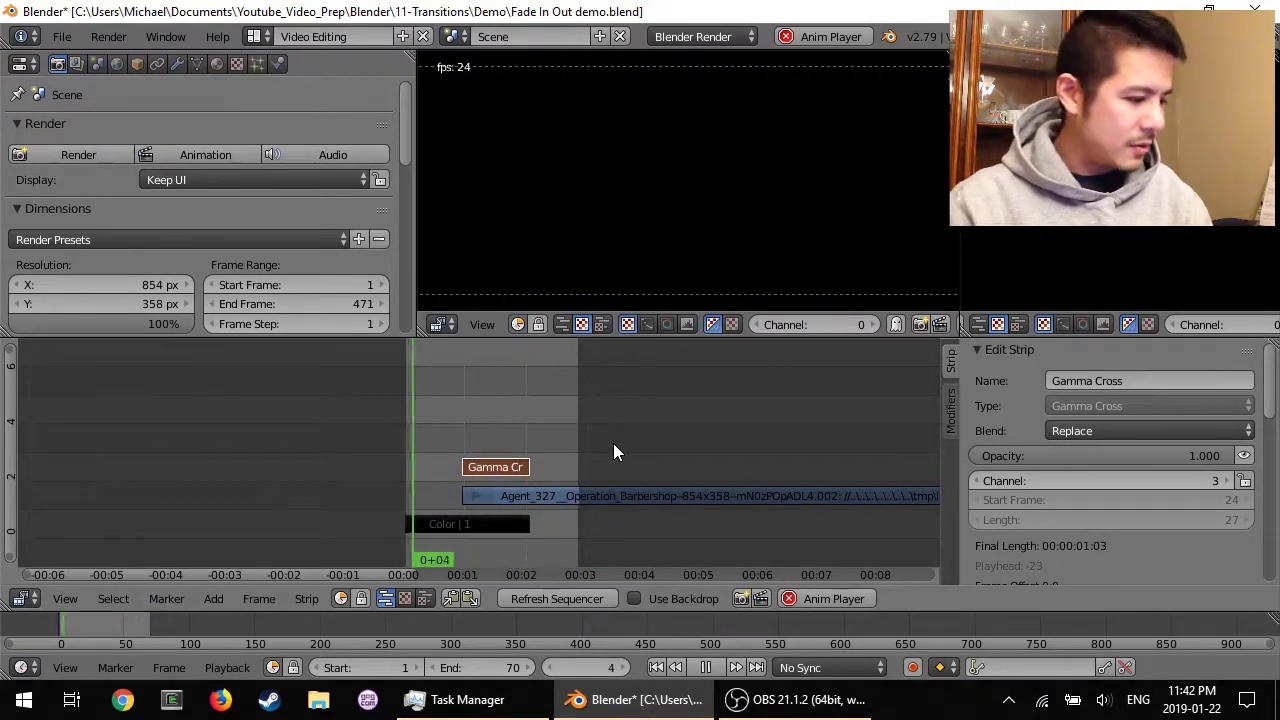
Change the Color strip's color to a dark yellow while the fade keeps playing
left_click(432, 525)
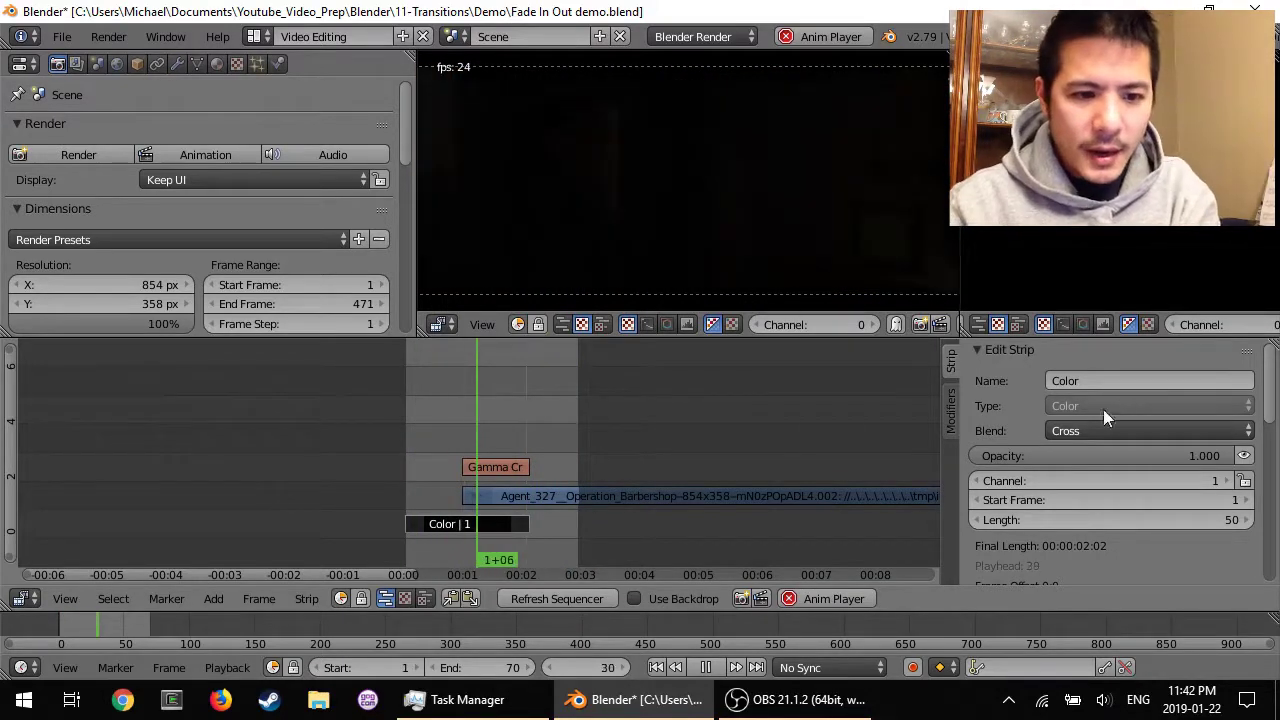
left_click_drag(1266, 380, 1261, 478)
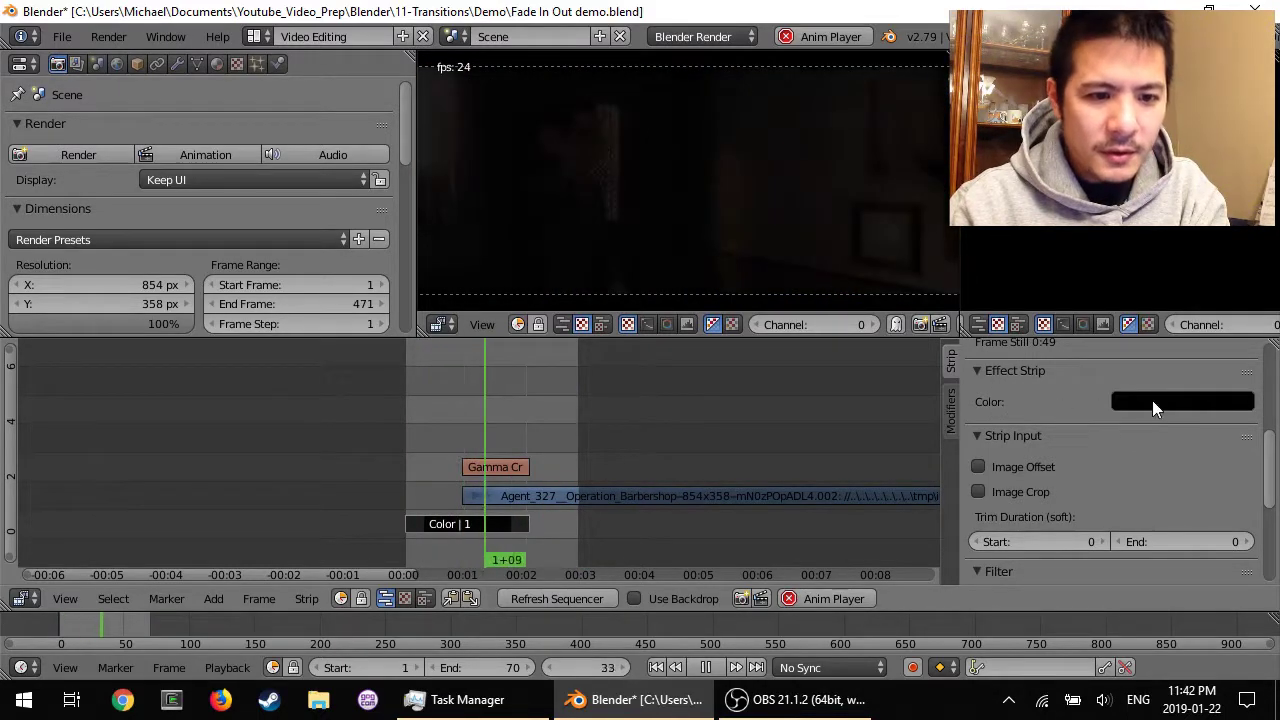
left_click(1174, 401)
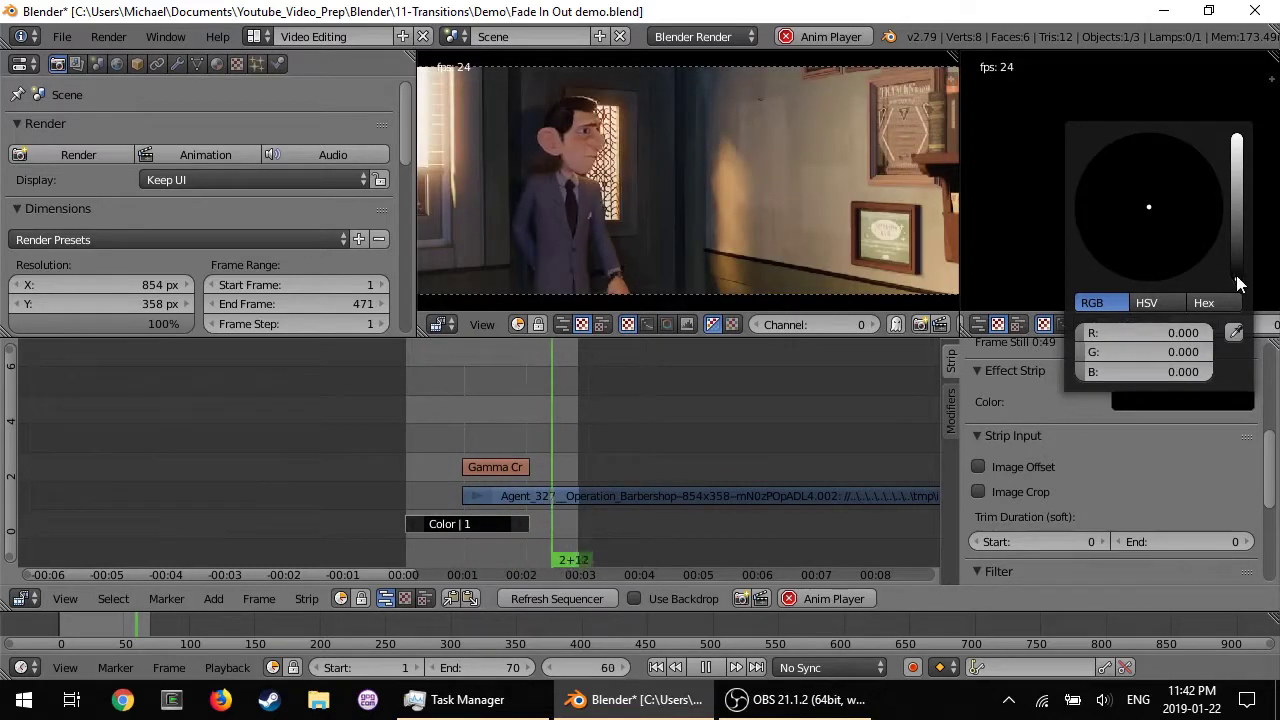
left_click_drag(1237, 284, 1243, 200)
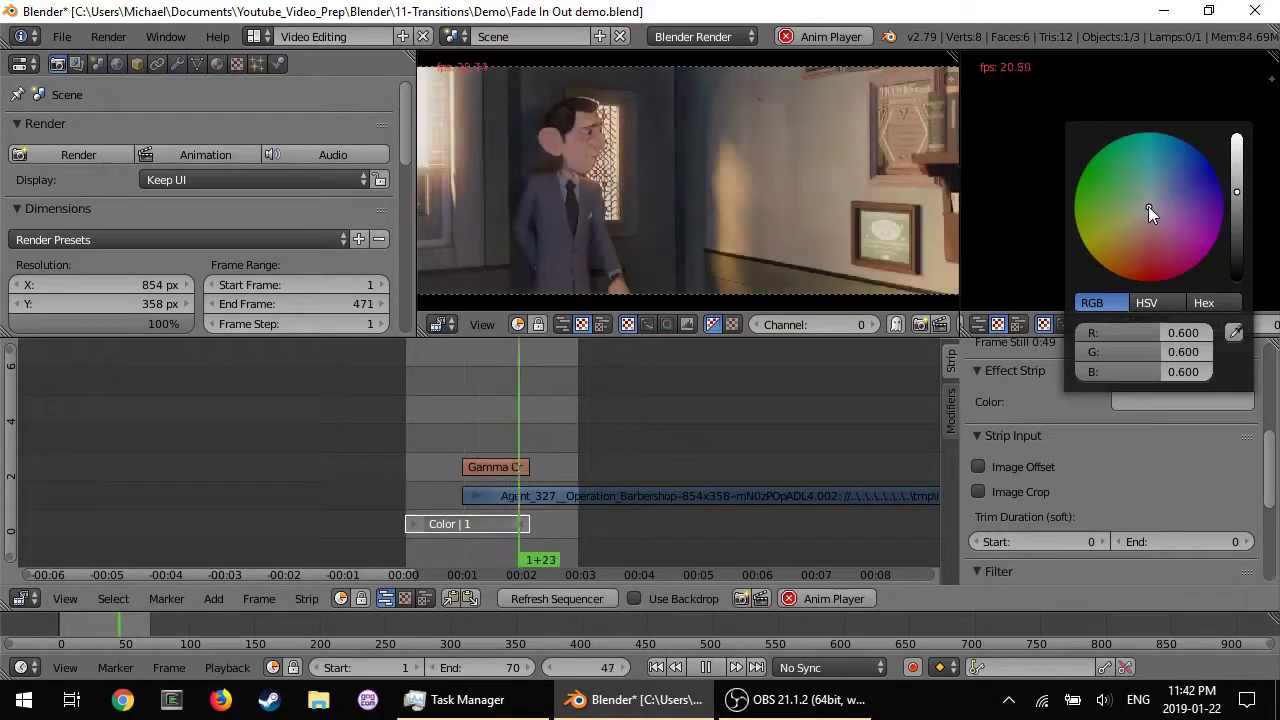
left_click_drag(1148, 206, 1086, 248)
mouse_move(1237, 192)
left_mouse_down()
mouse_move(1237, 150)
mouse_move(1237, 180)
left_mouse_up()
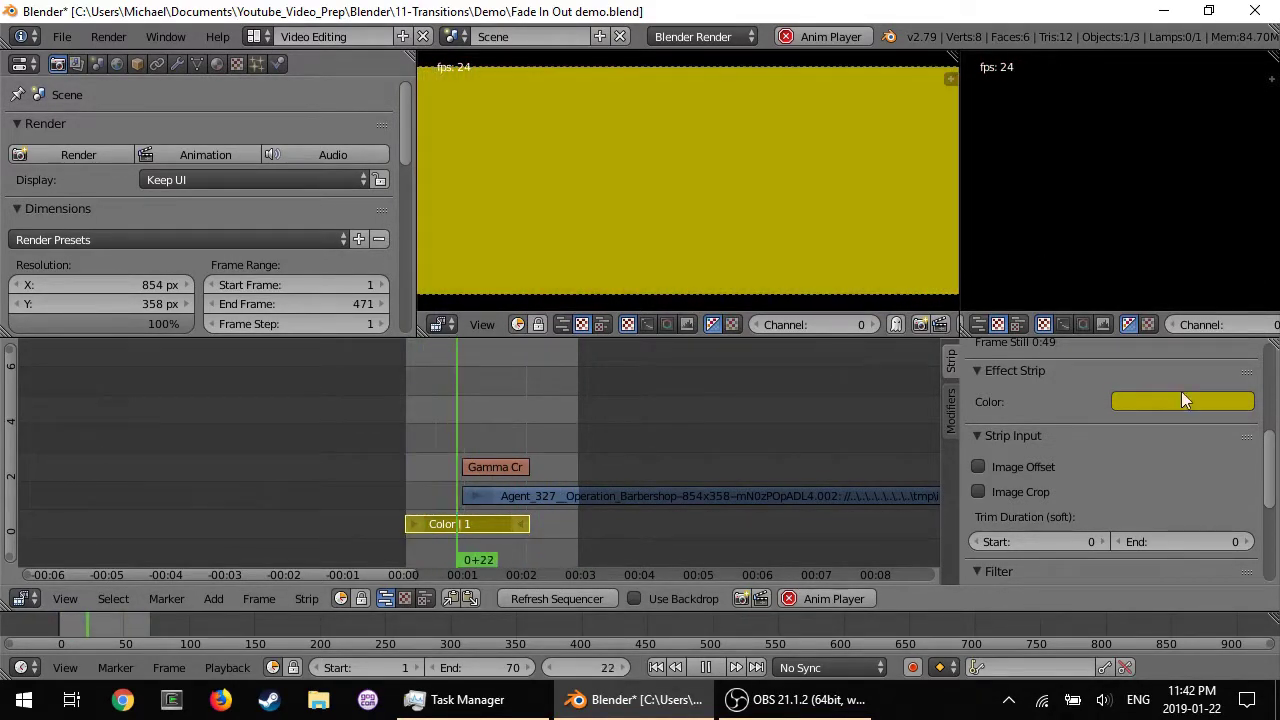
left_click(1192, 398)
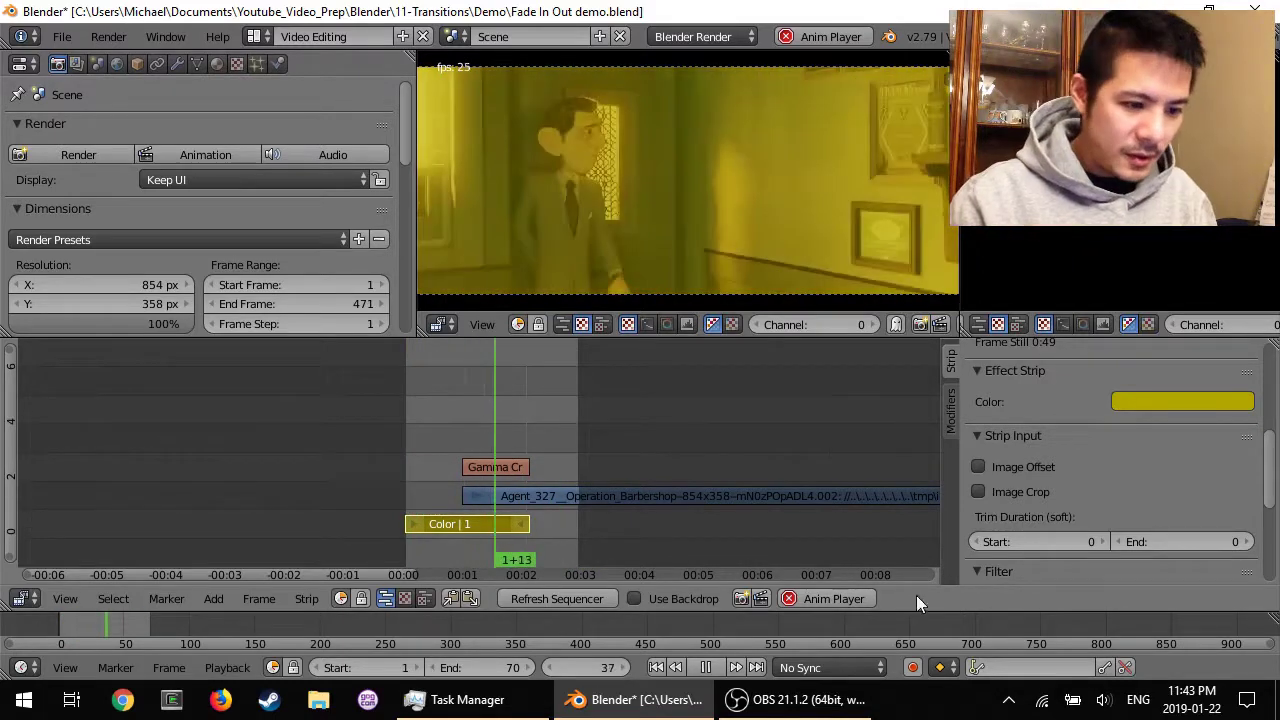
Stop the playback and clear the preview range to restore the full frame range
left_click(845, 598)
scroll(601, 453, "down", 4)
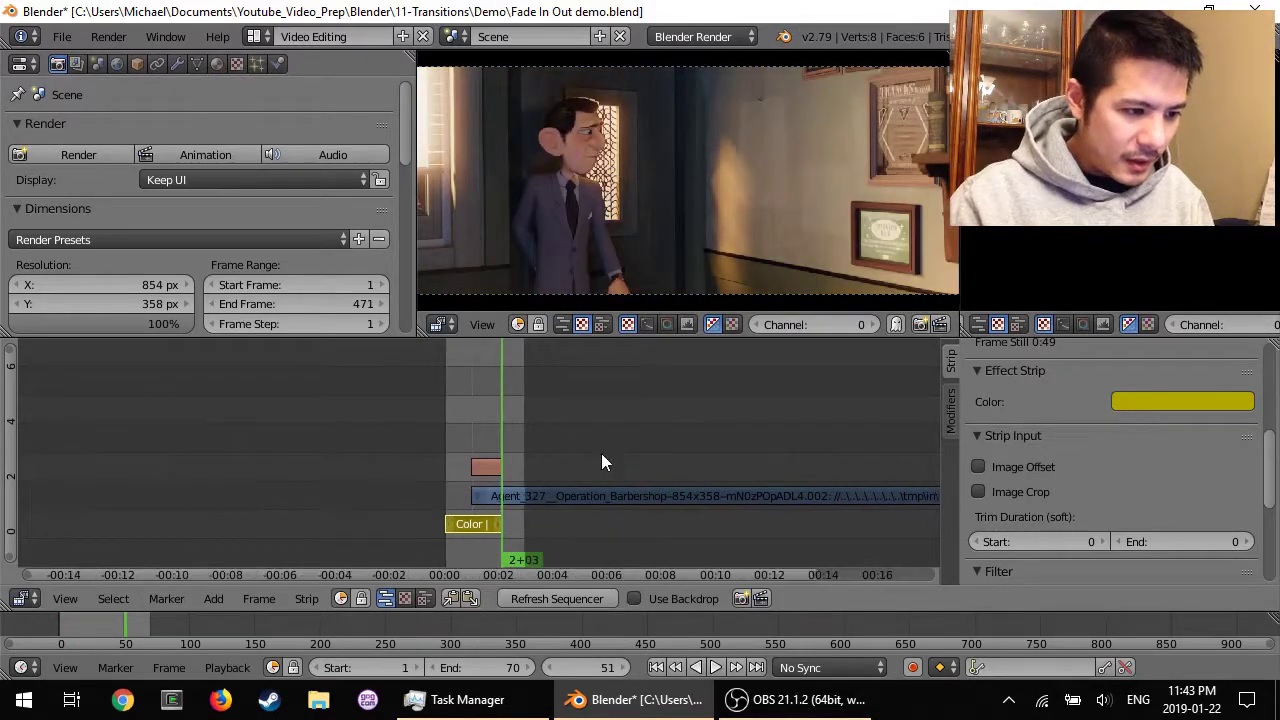
scroll(605, 454, "down", 3)
left_click(609, 454)
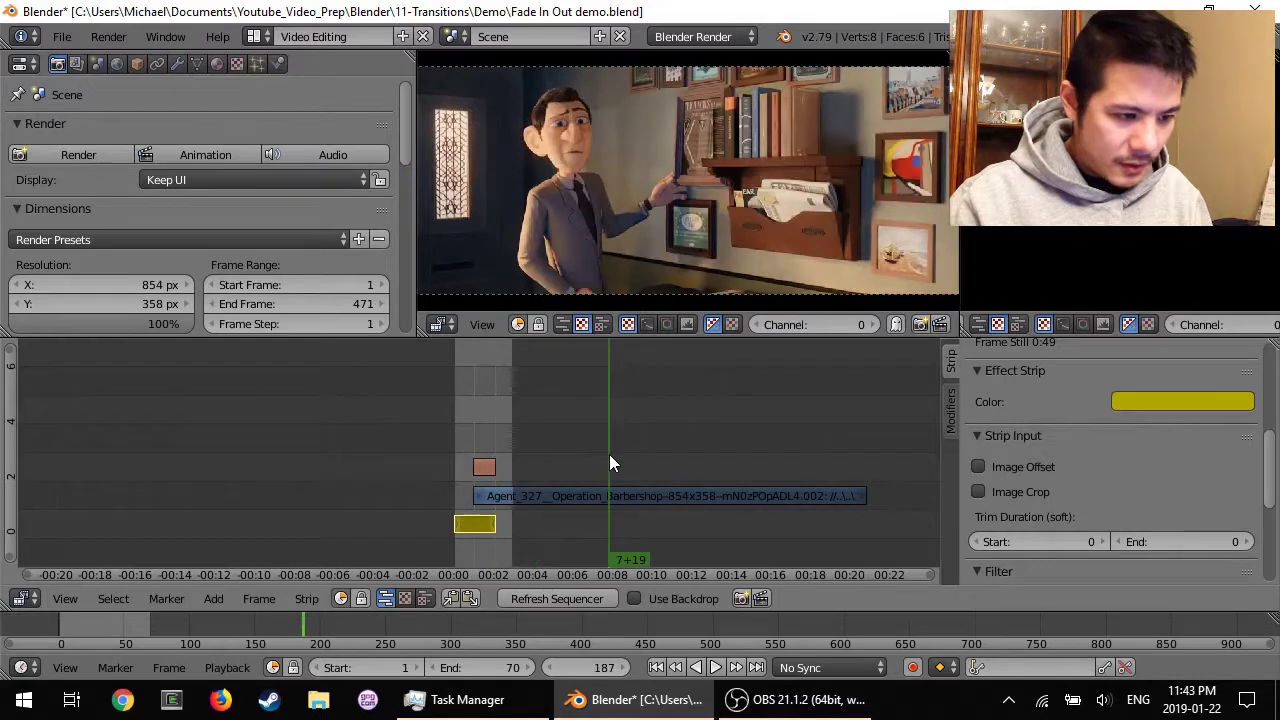
left_click(517, 325)
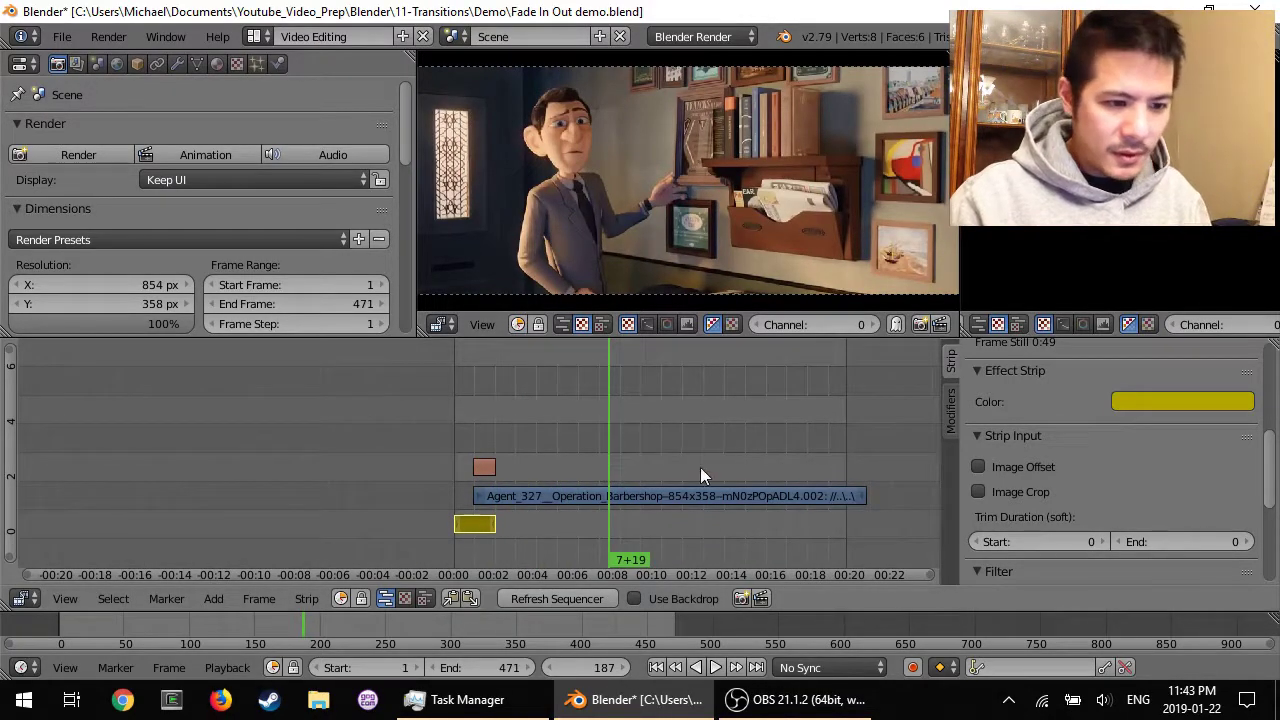
Place the playhead at frame 428, shortly before the end of the movie strip
scroll(810, 513, "right", 1)
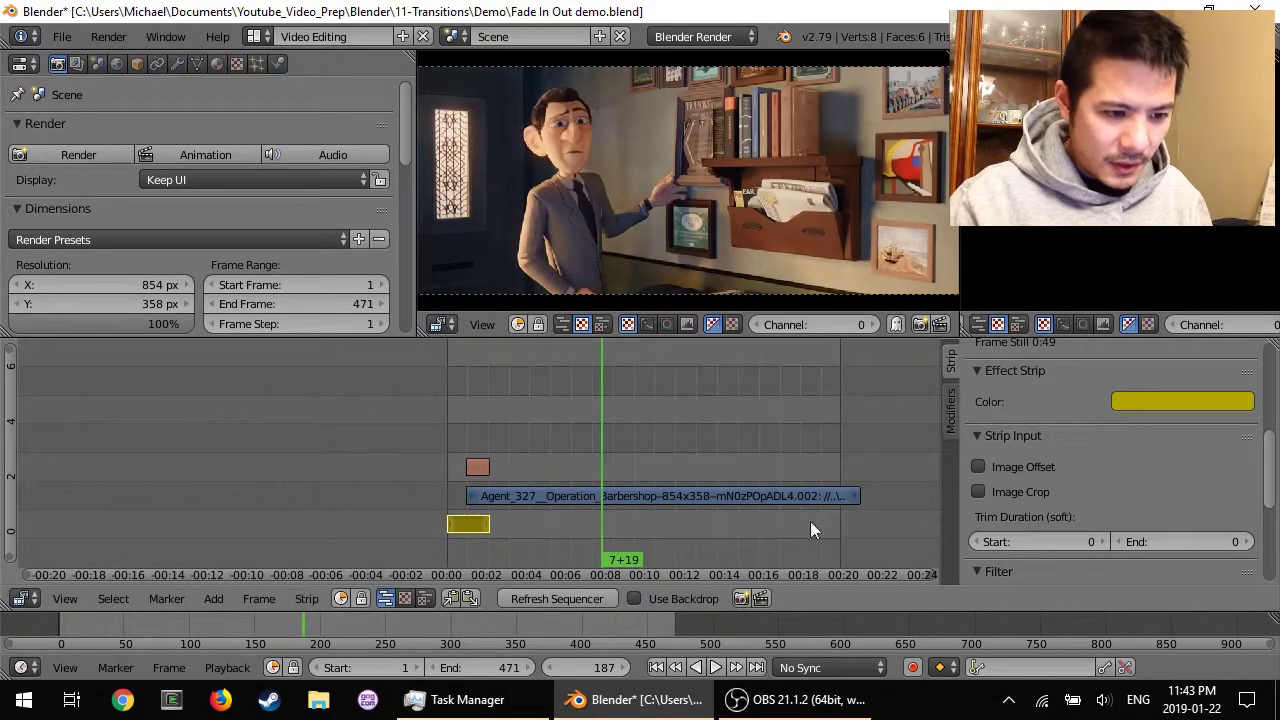
middle_click_drag(820, 492, 767, 433)
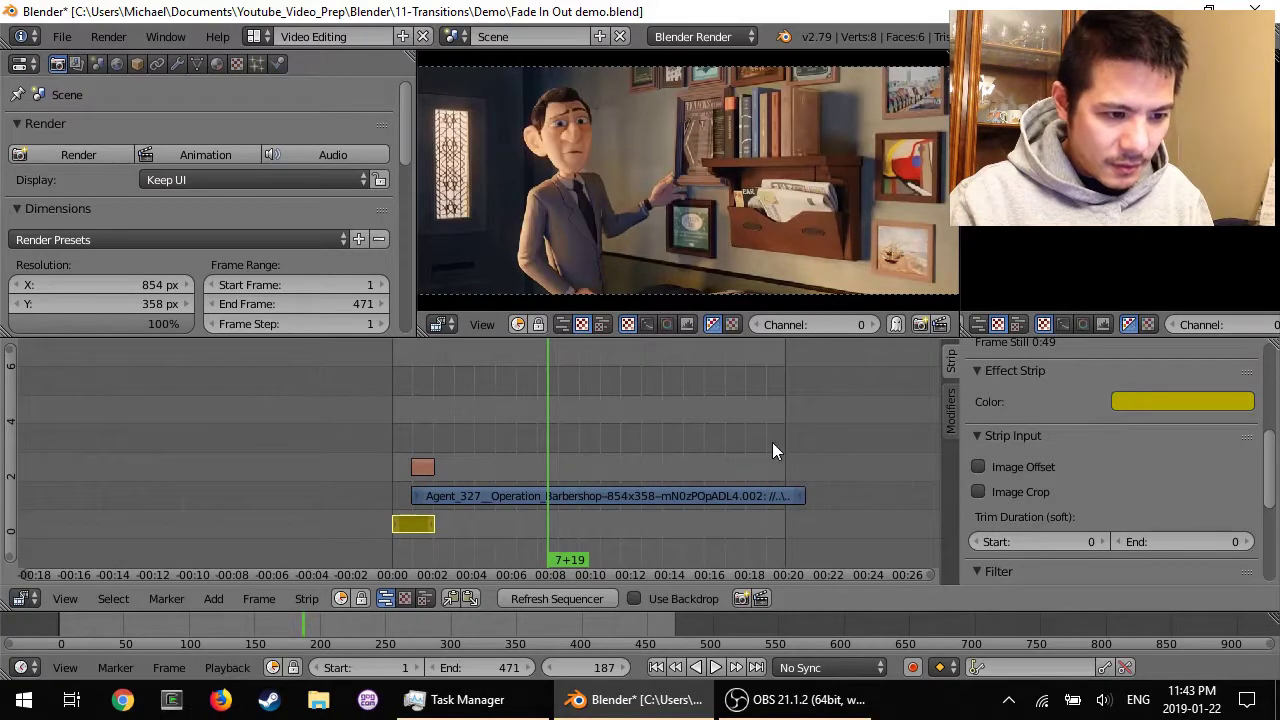
left_click_drag(754, 441, 750, 454)
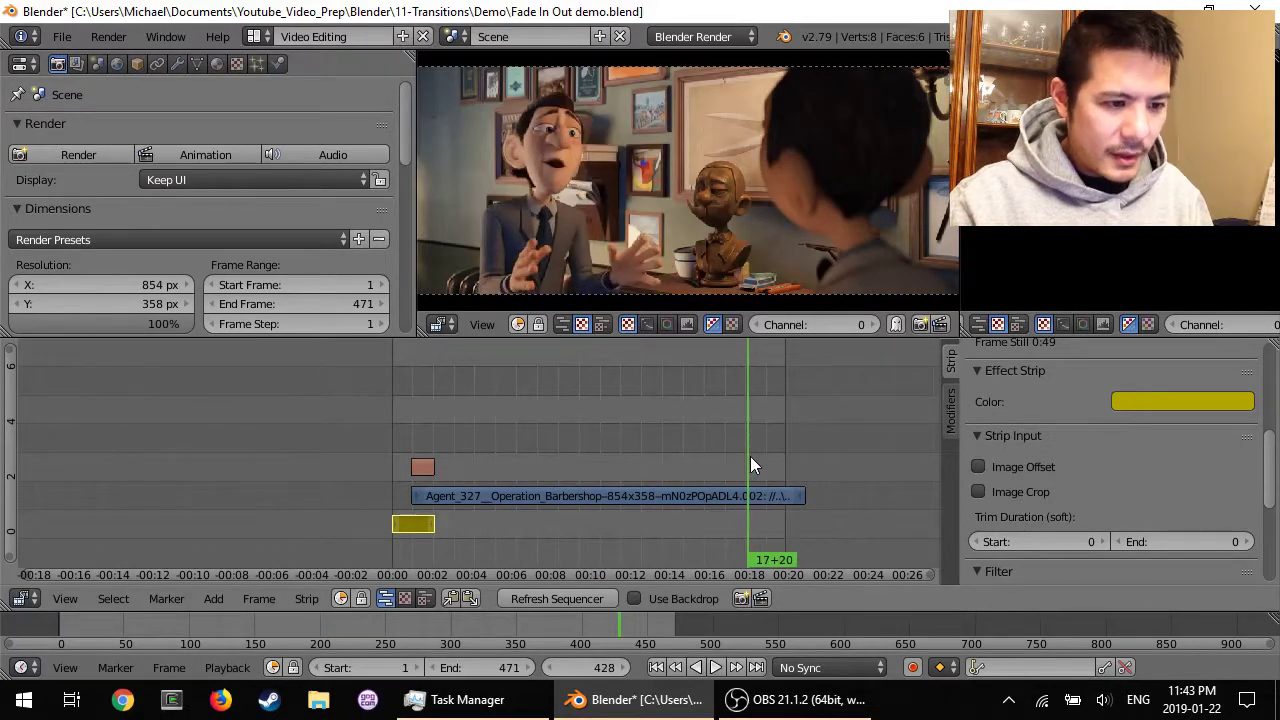
Add a Color effect strip at frame 428 in the channel below the movie strip
left_click(214, 598)
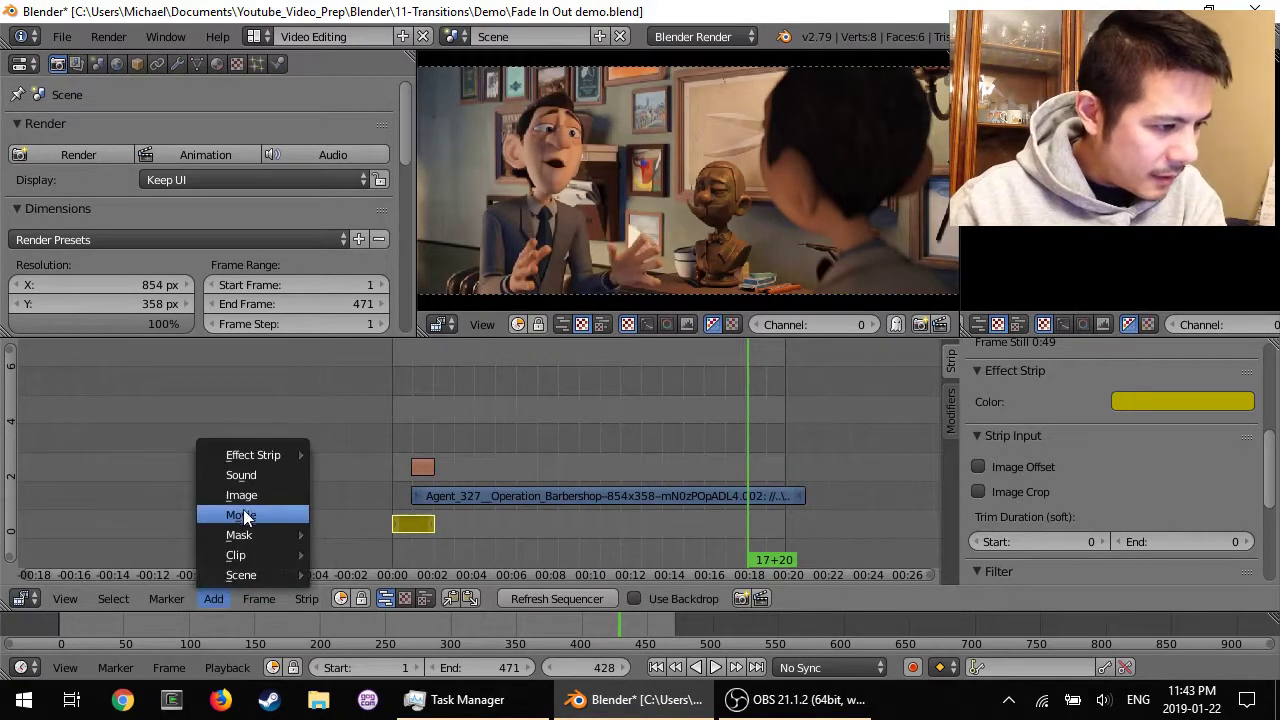
mouse_move(257, 455)
left_click(370, 396)
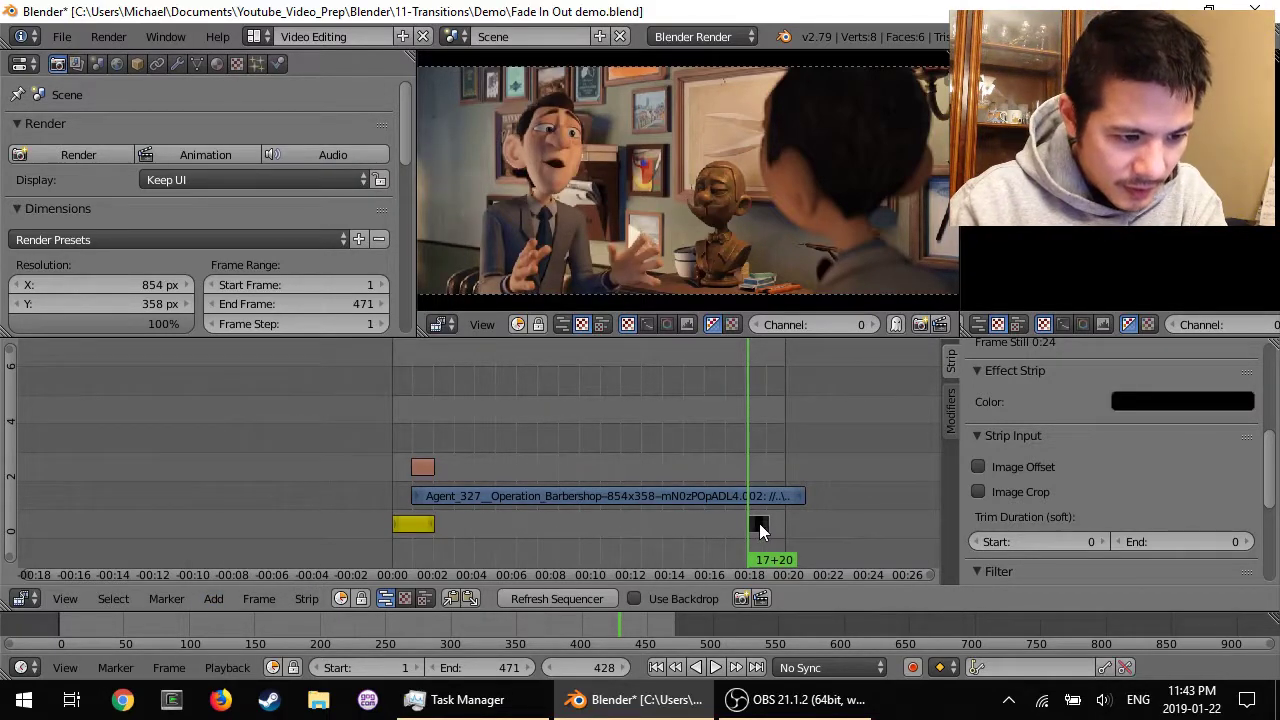
Slide the new black Color strip along its channel to start at frame 449, under the end of the movie strip
left_click(822, 518)
scroll(826, 515, "up", 3)
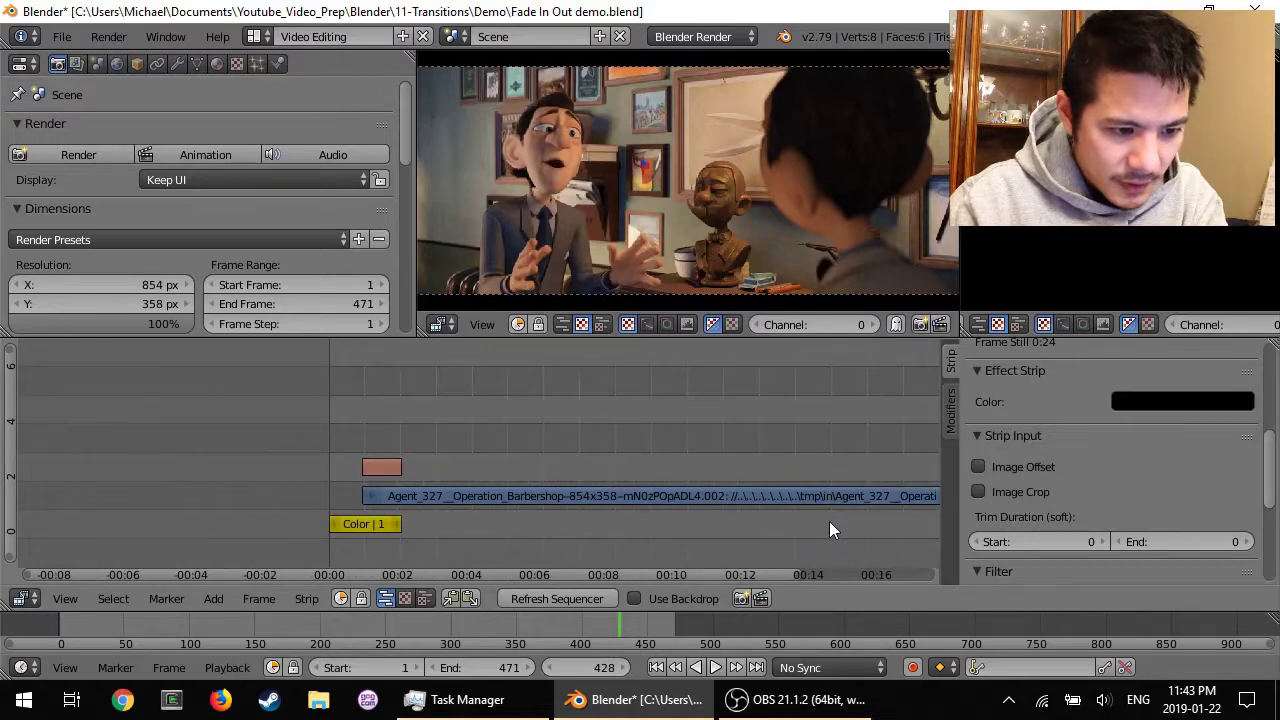
middle_click_drag(829, 521, 425, 485)
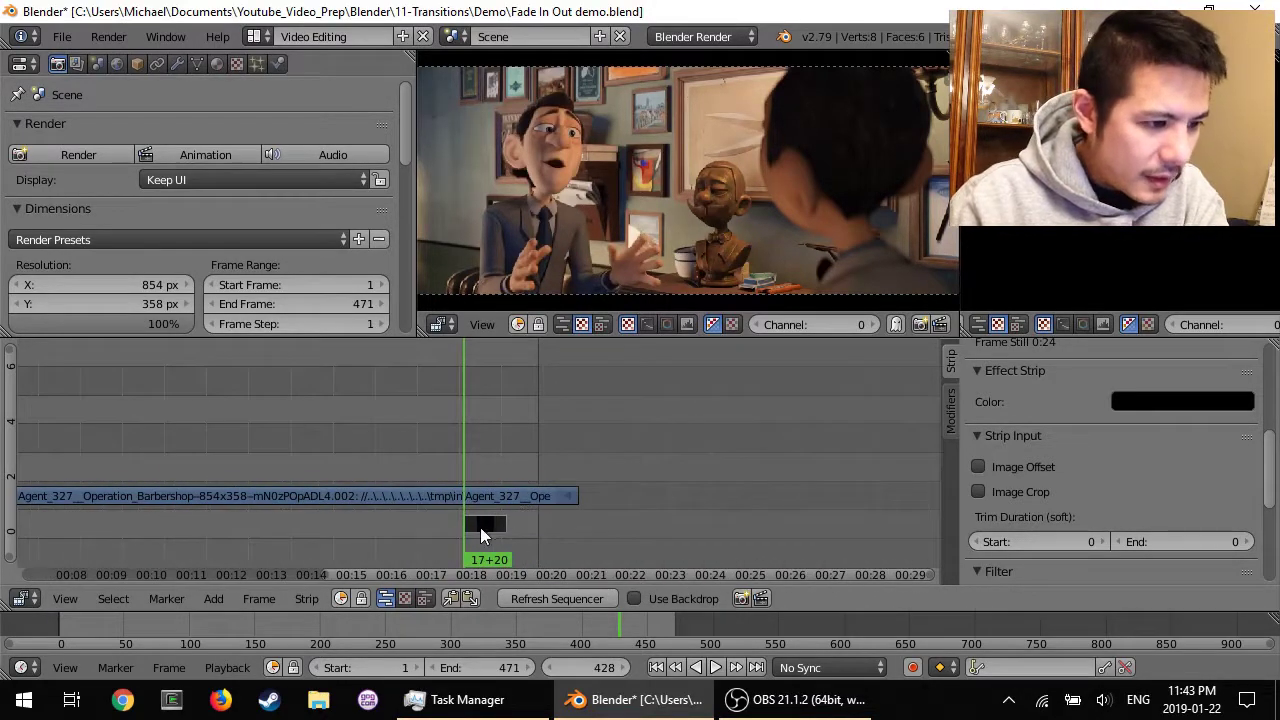
key("g")
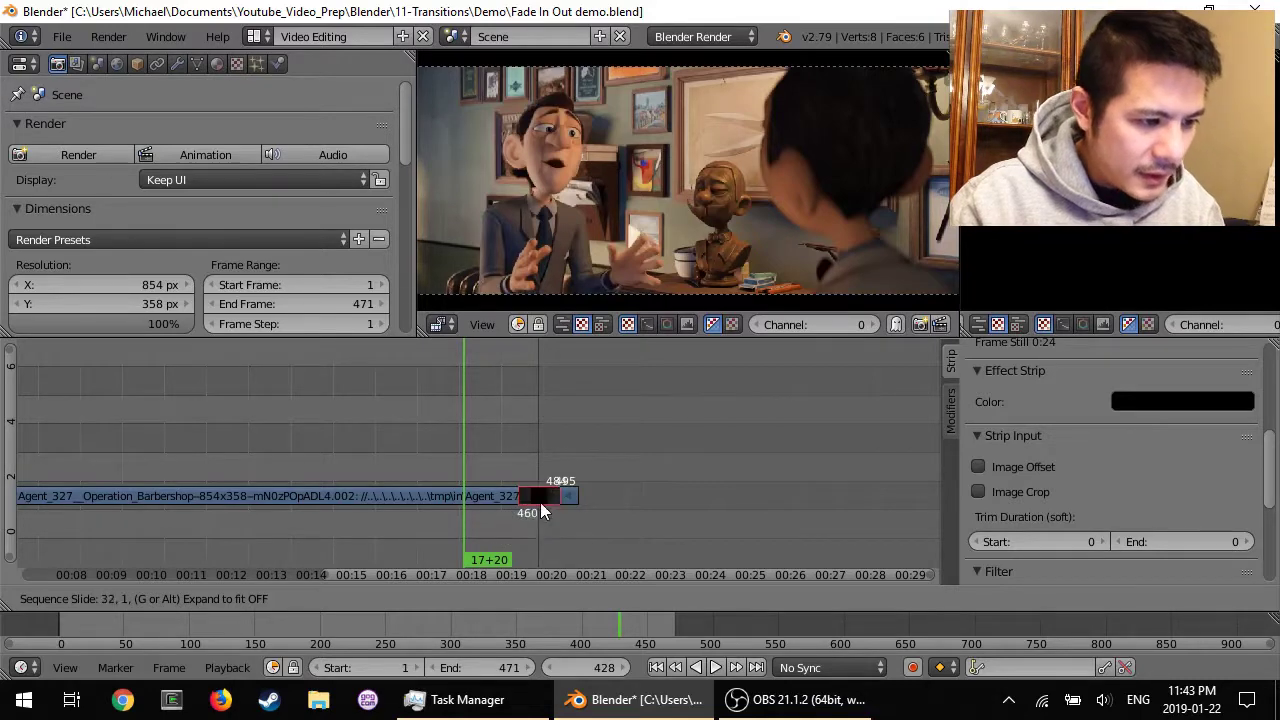
left_click(521, 529)
Trim the end of the movie strip back to frame 462 so it partly overlaps the black Color strip
right_click(567, 500)
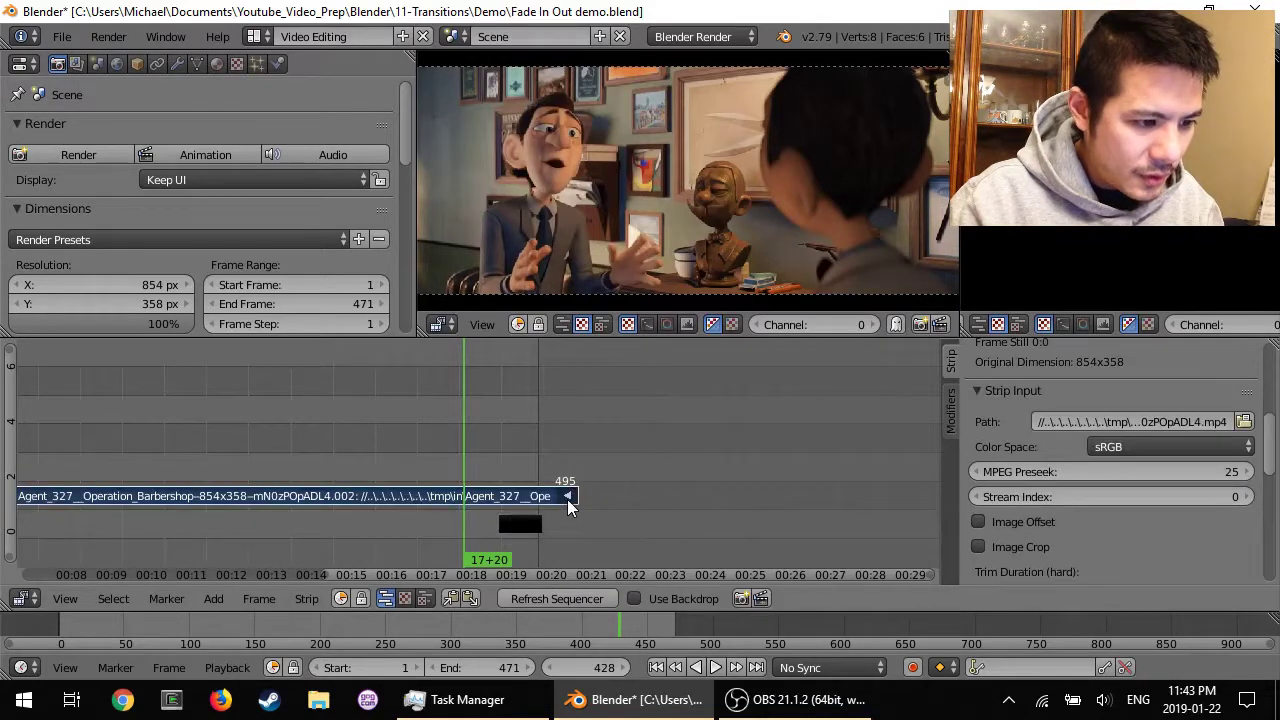
key("g")
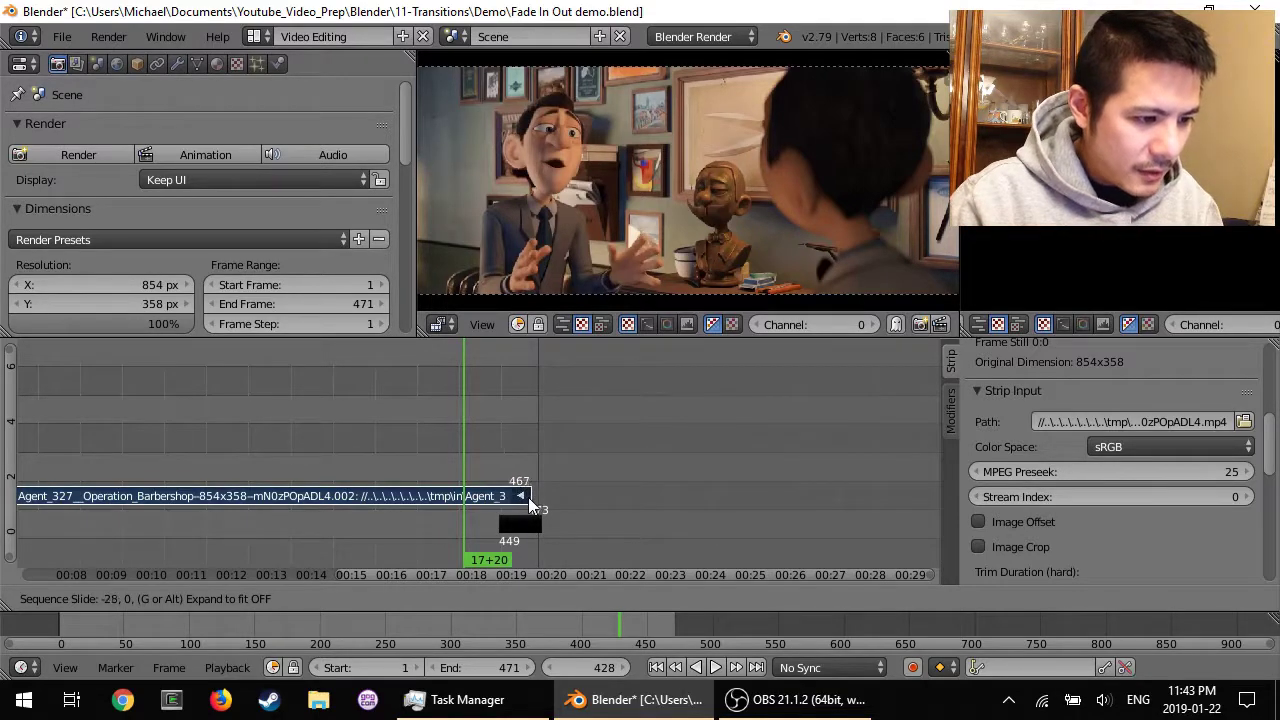
left_click(521, 497)
scroll(520, 500, "up", 2)
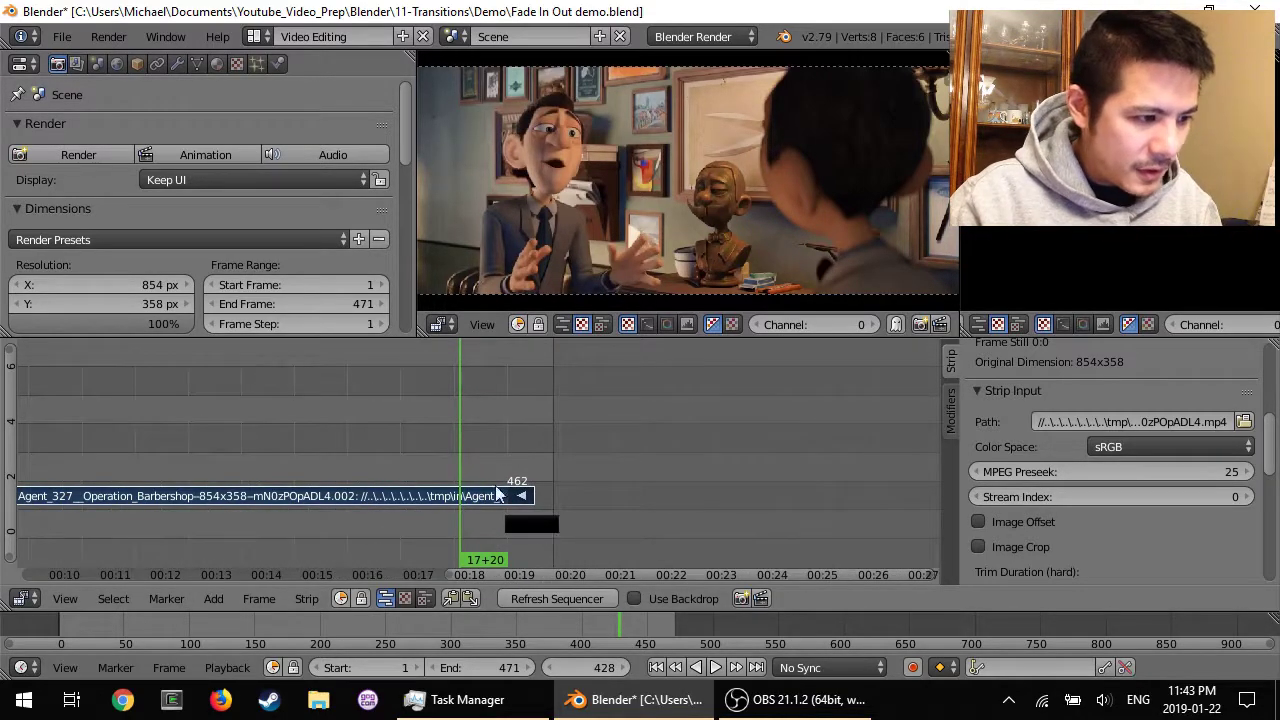
Set a preview range covering frames 433 to 473 around the ending transition and play it
left_click(275, 598)
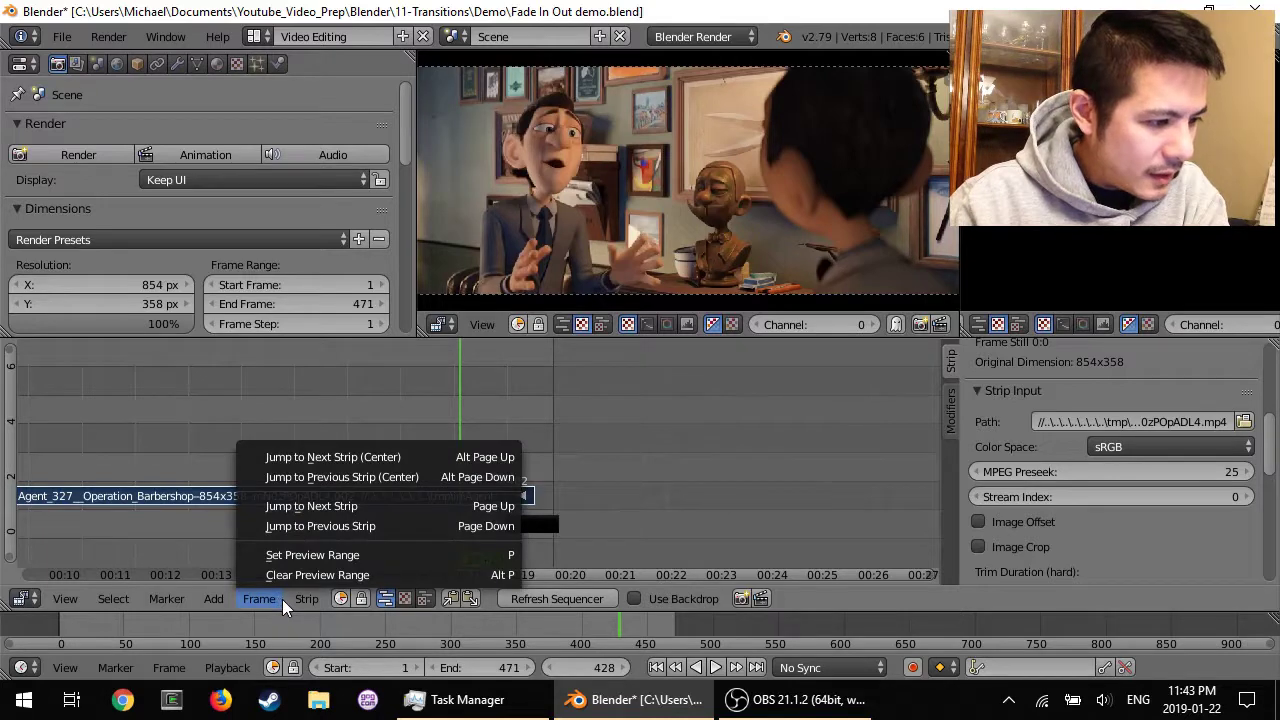
left_click(292, 556)
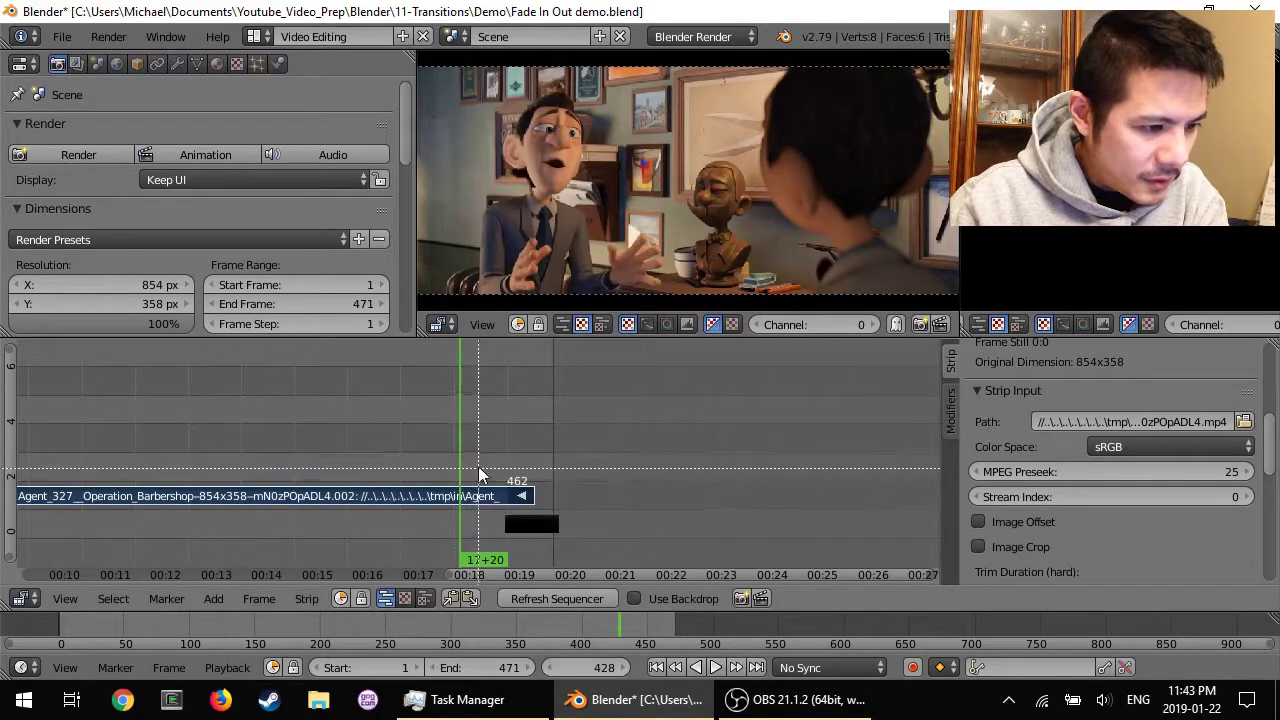
left_click_drag(548, 556, 555, 561)
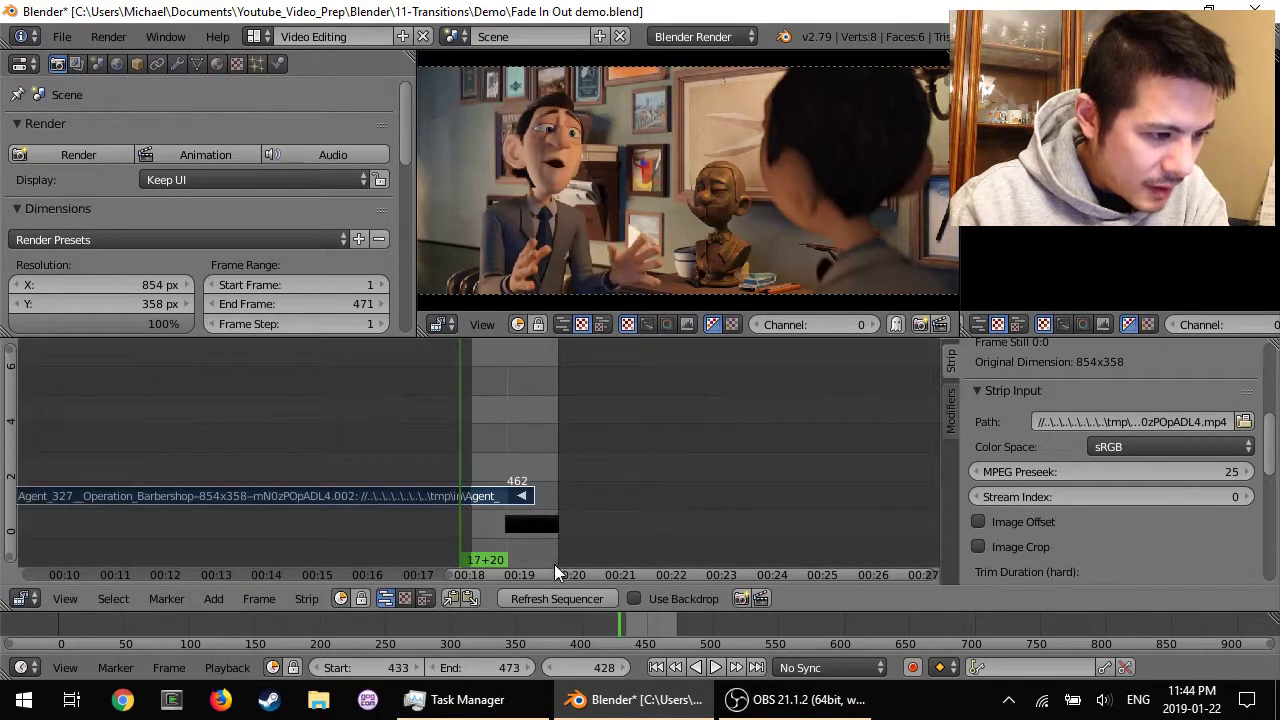
left_click(716, 668)
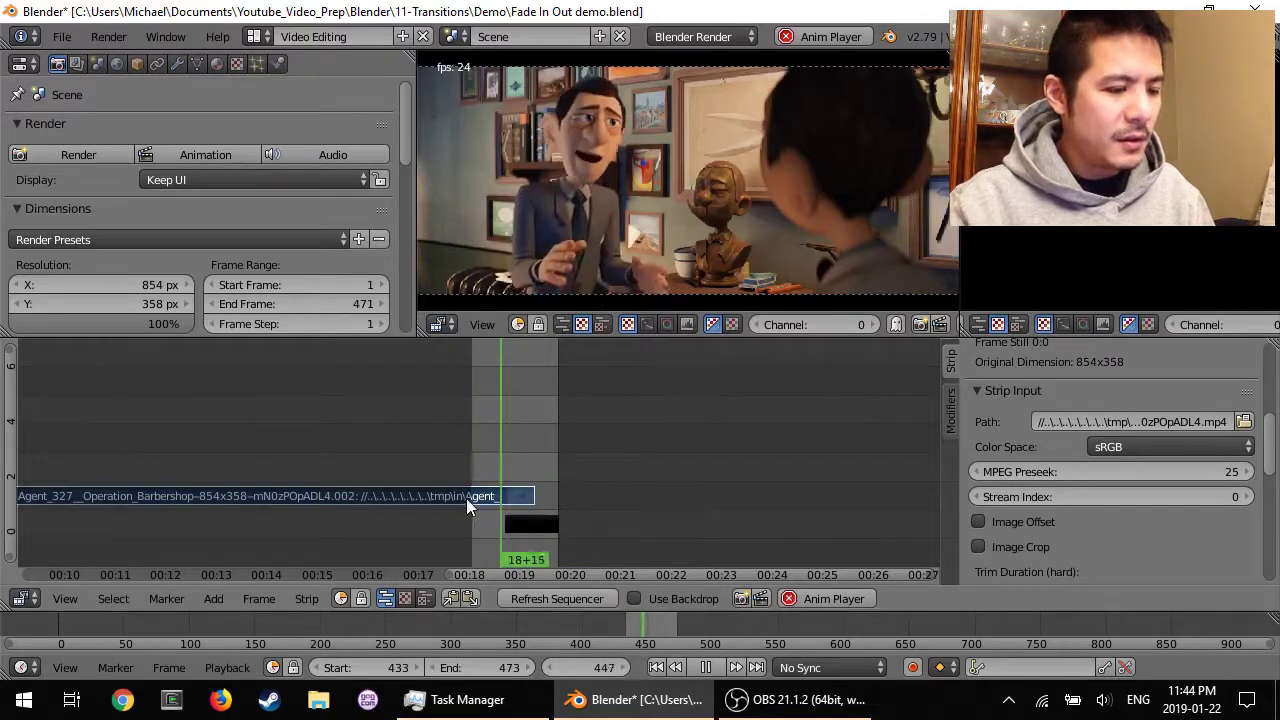
Add a Gamma Cross effect from the movie strip to the black Color strip at the end of the clip
left_click(529, 527)
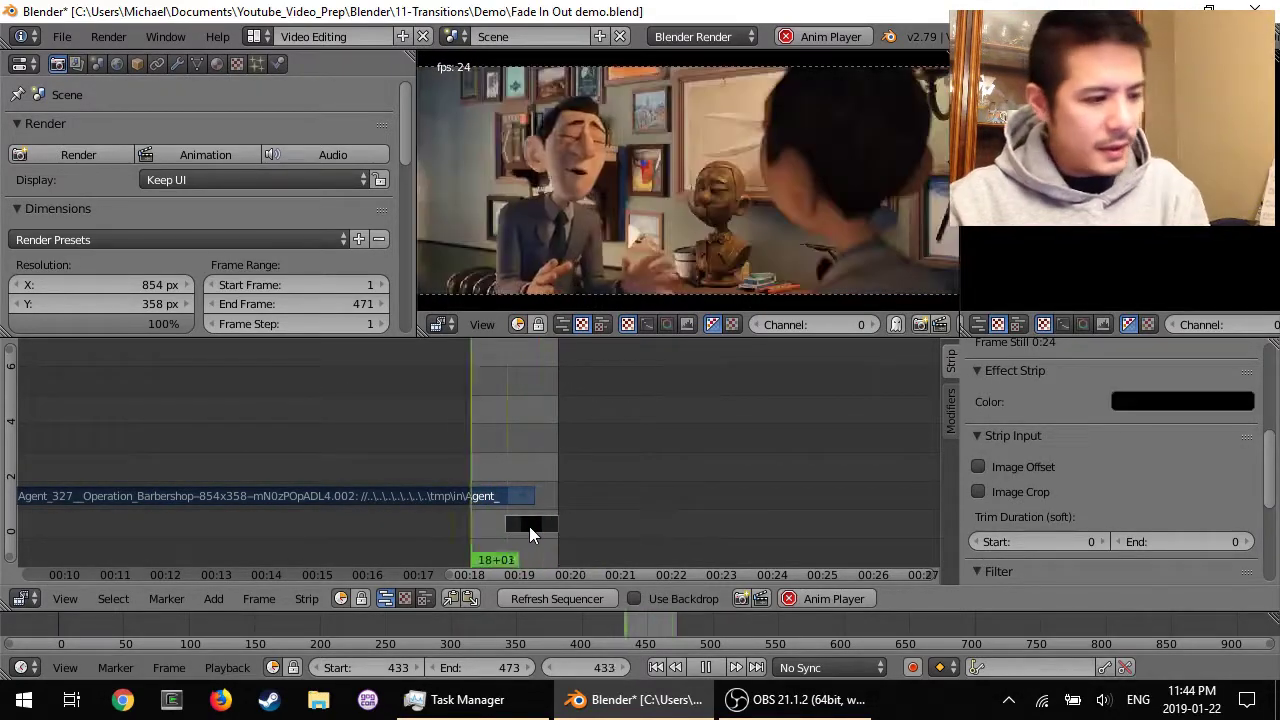
left_click(210, 599)
mouse_move(265, 458)
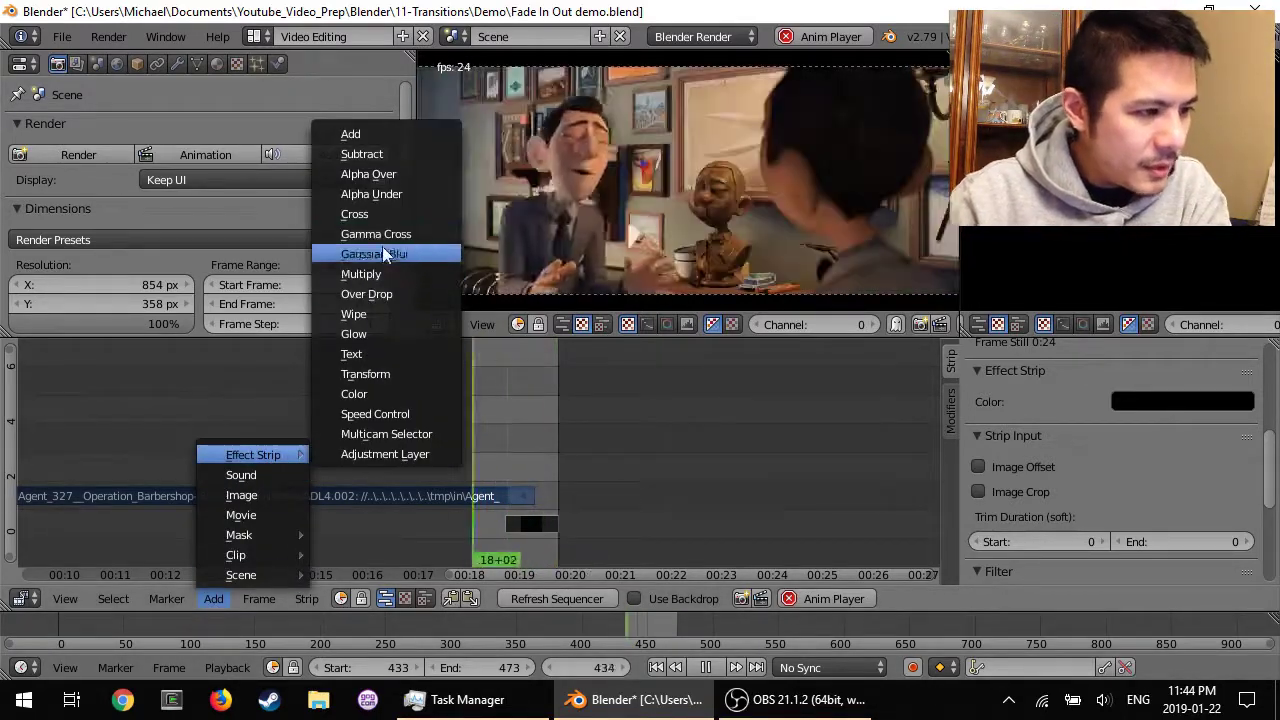
left_click(387, 232)
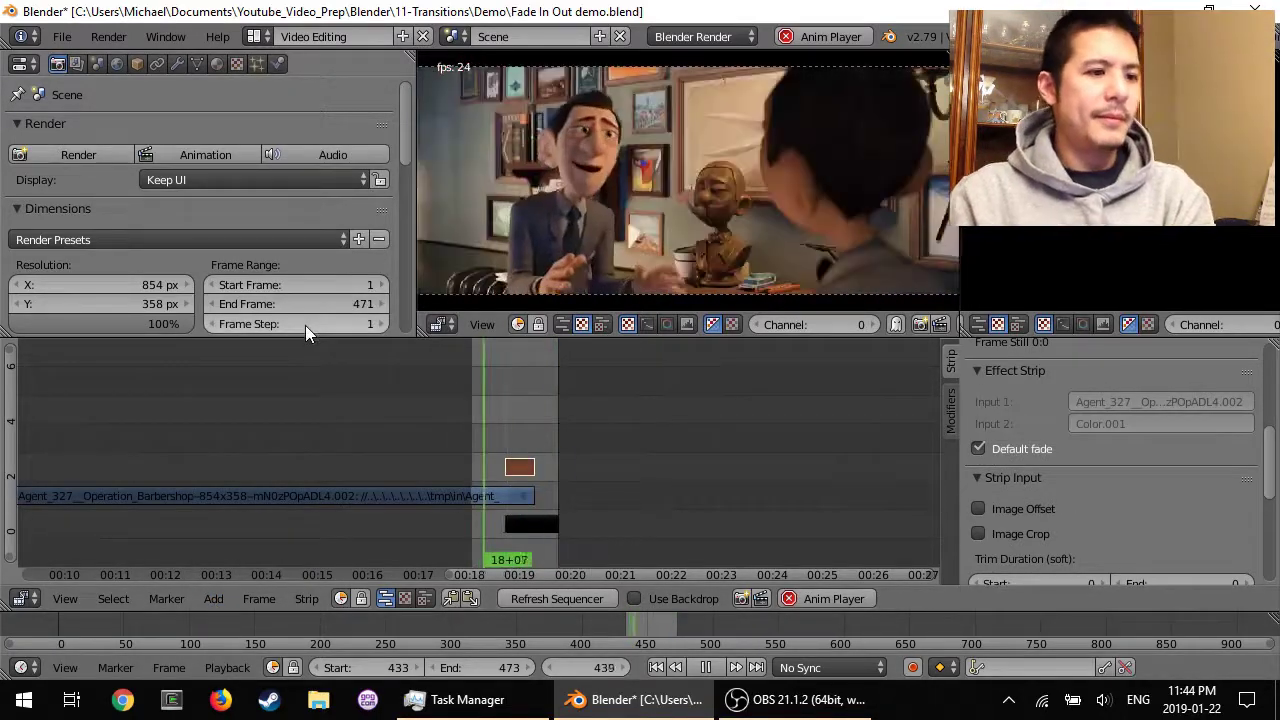